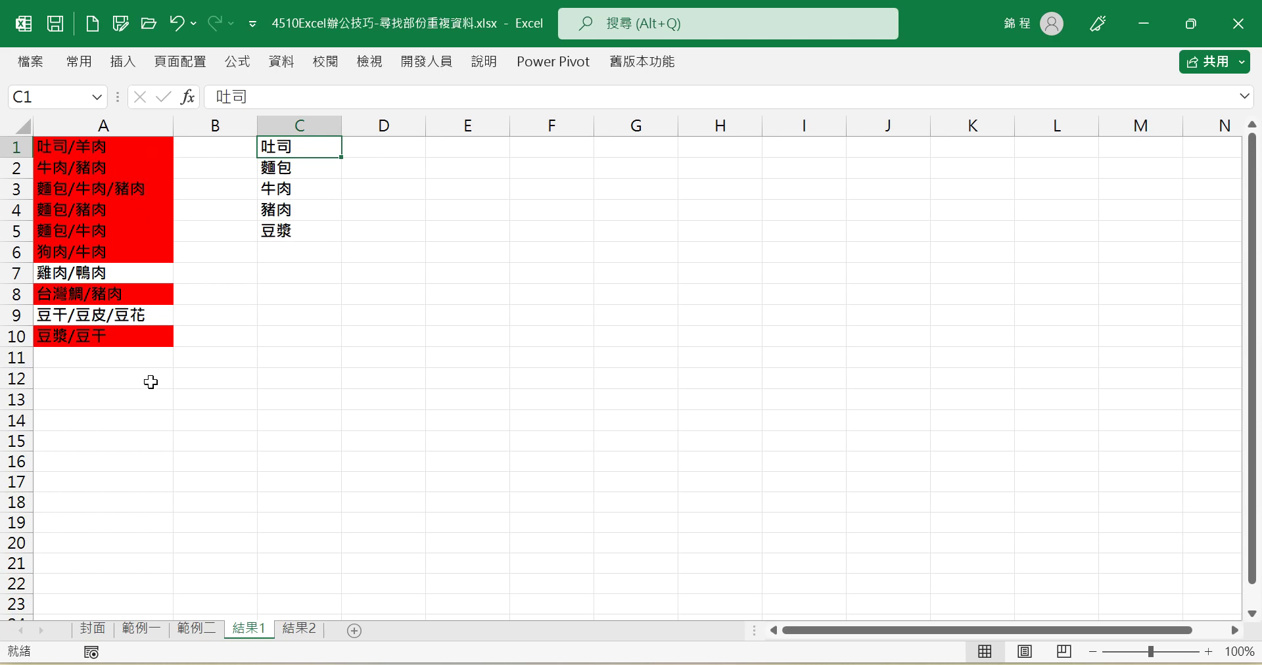
- On sheet 範例一, start a new conditional formatting rule for A1:A10 that uses a formula to determine which cells to format
left_click(141, 629)
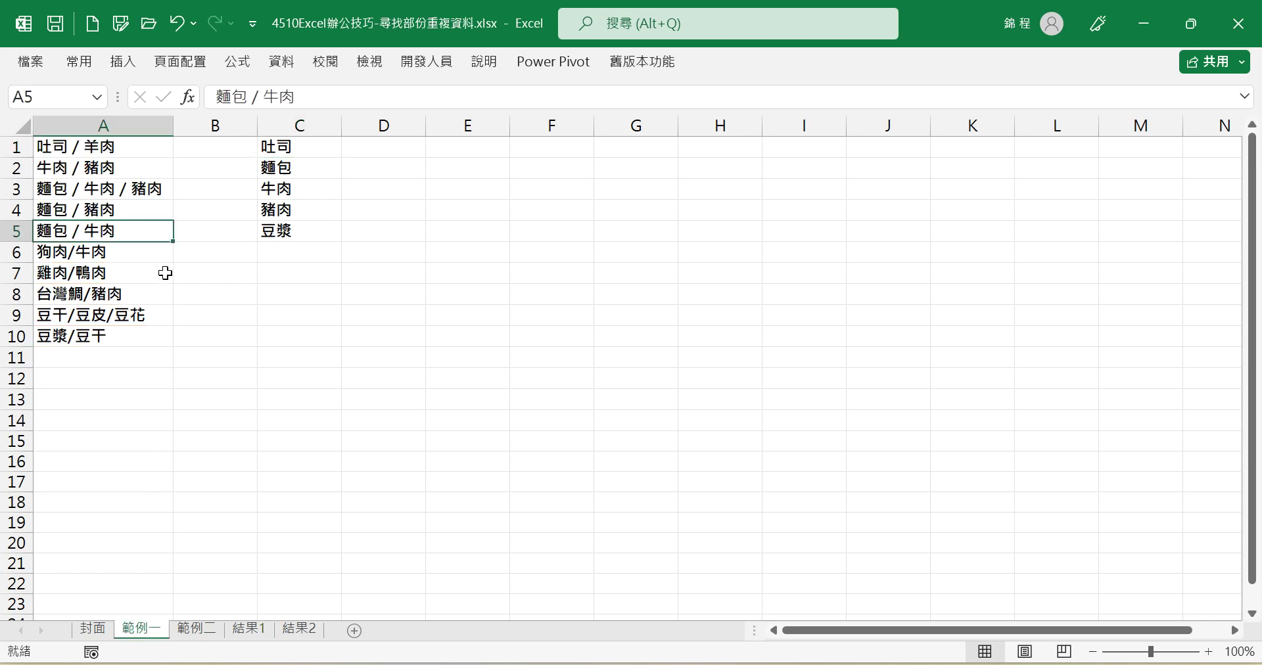
key("Up")
key("Up")
left_click_drag(126, 147, 130, 342)
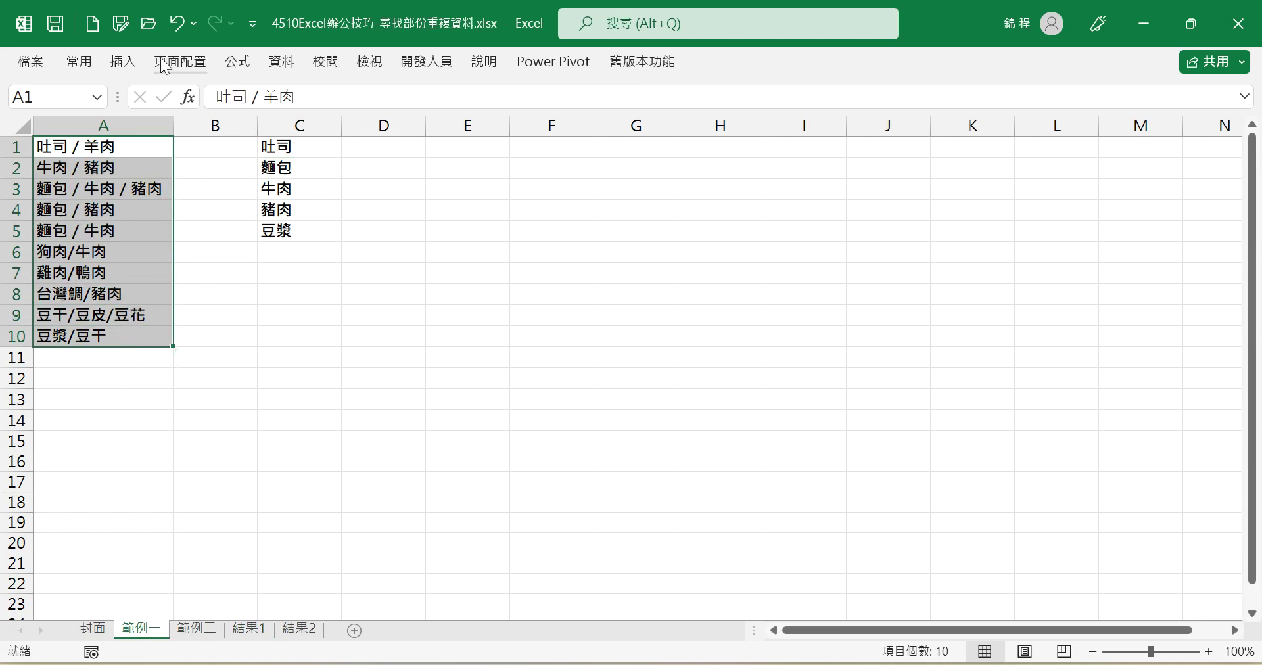
left_click(80, 62)
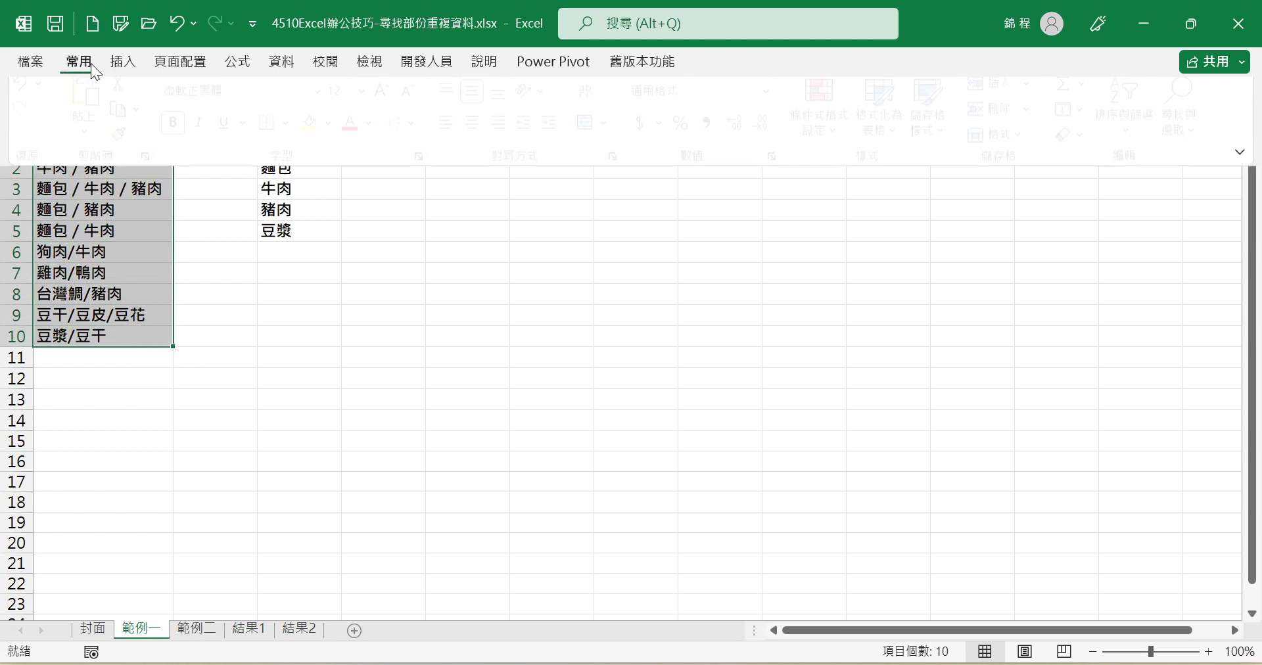
left_click(838, 139)
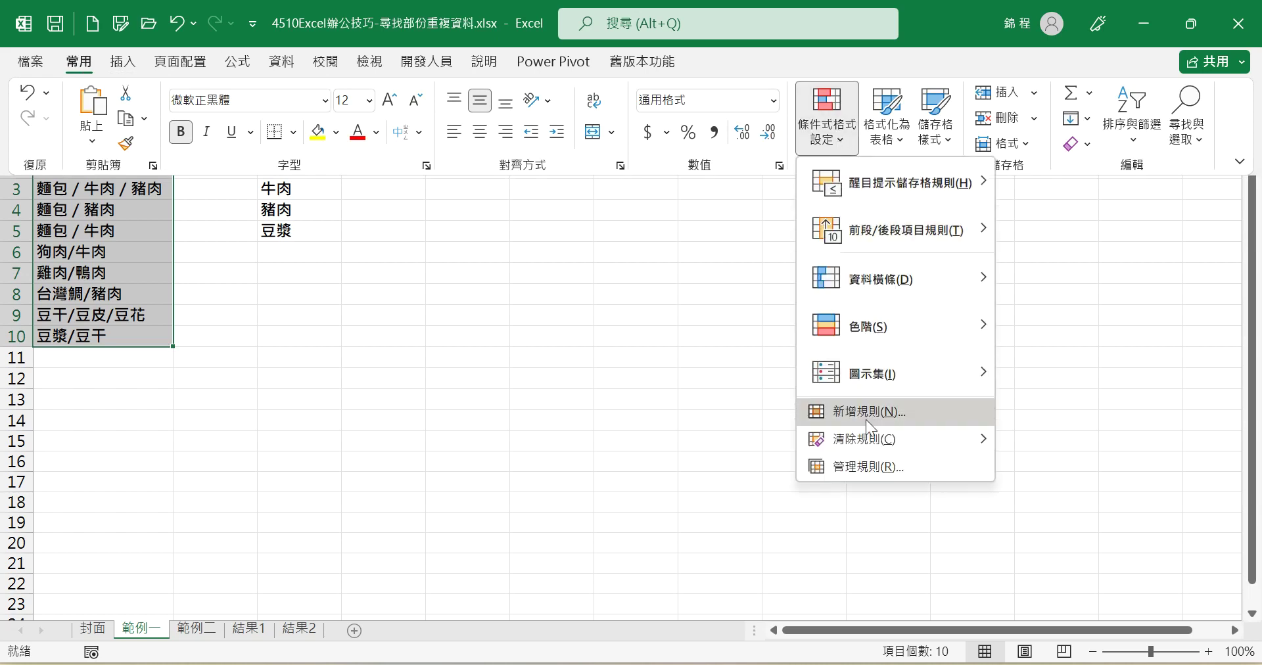
left_click(865, 419)
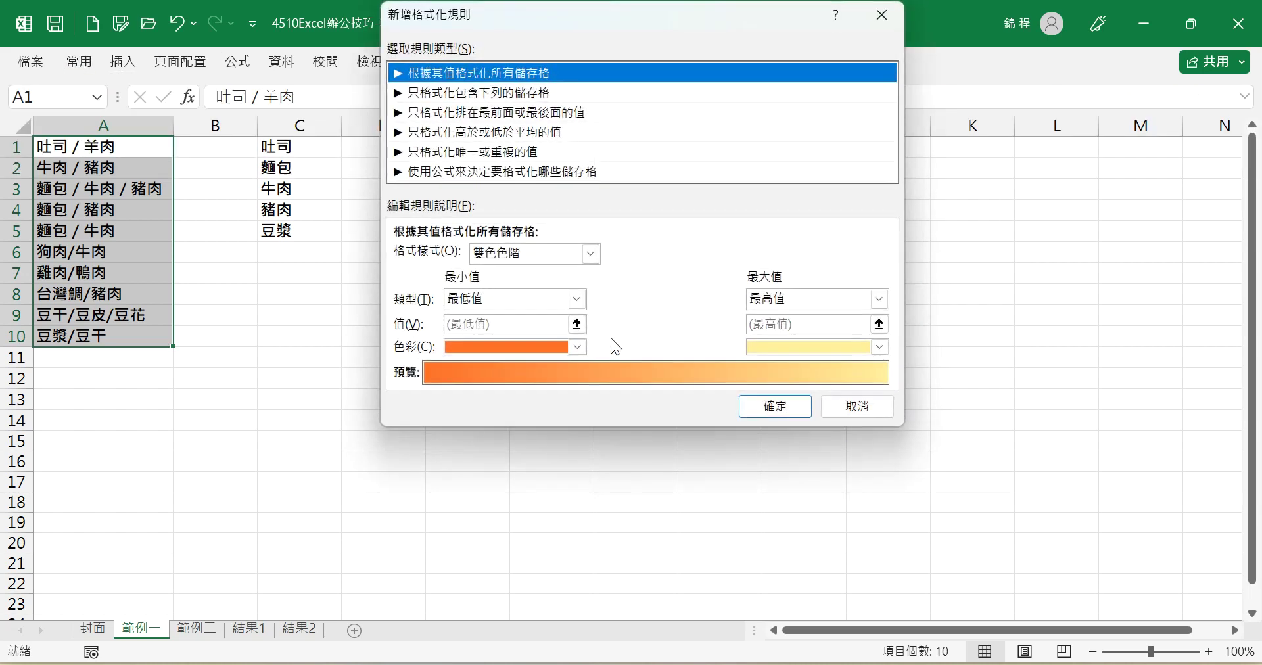
left_click(422, 174)
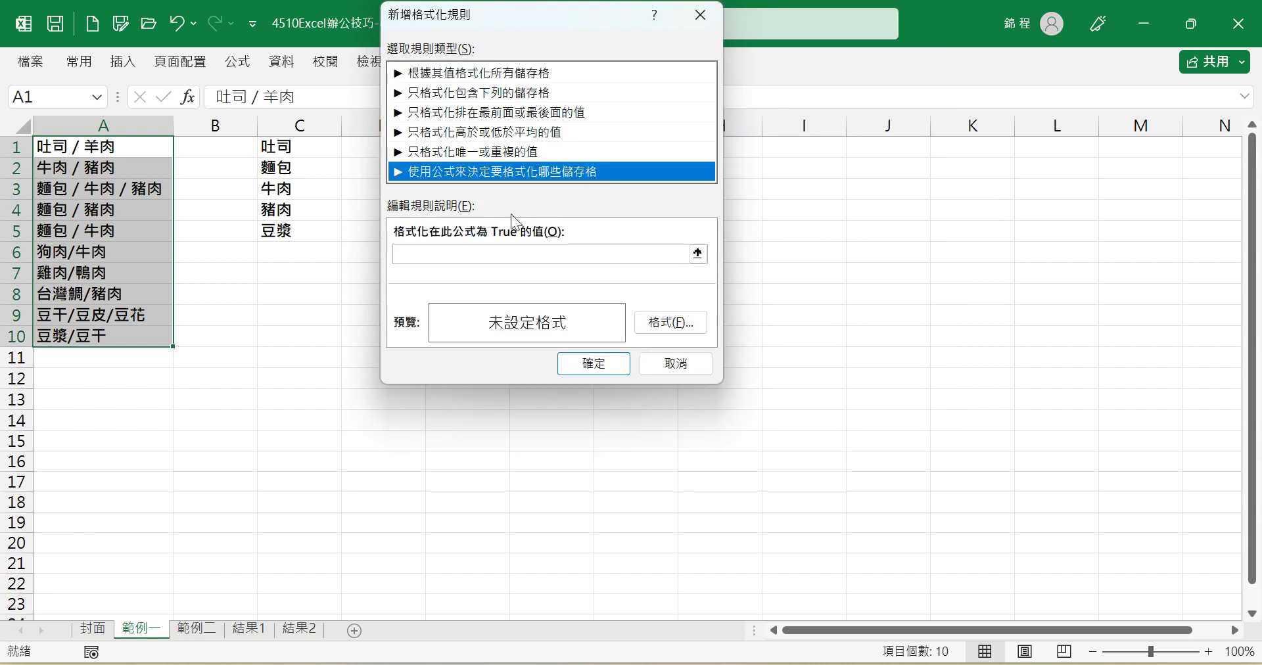
- Enter the rule formula =SUM(--(ISNUMBER(FIND($C$1:$C$5,A1,1))))
left_click(431, 253)
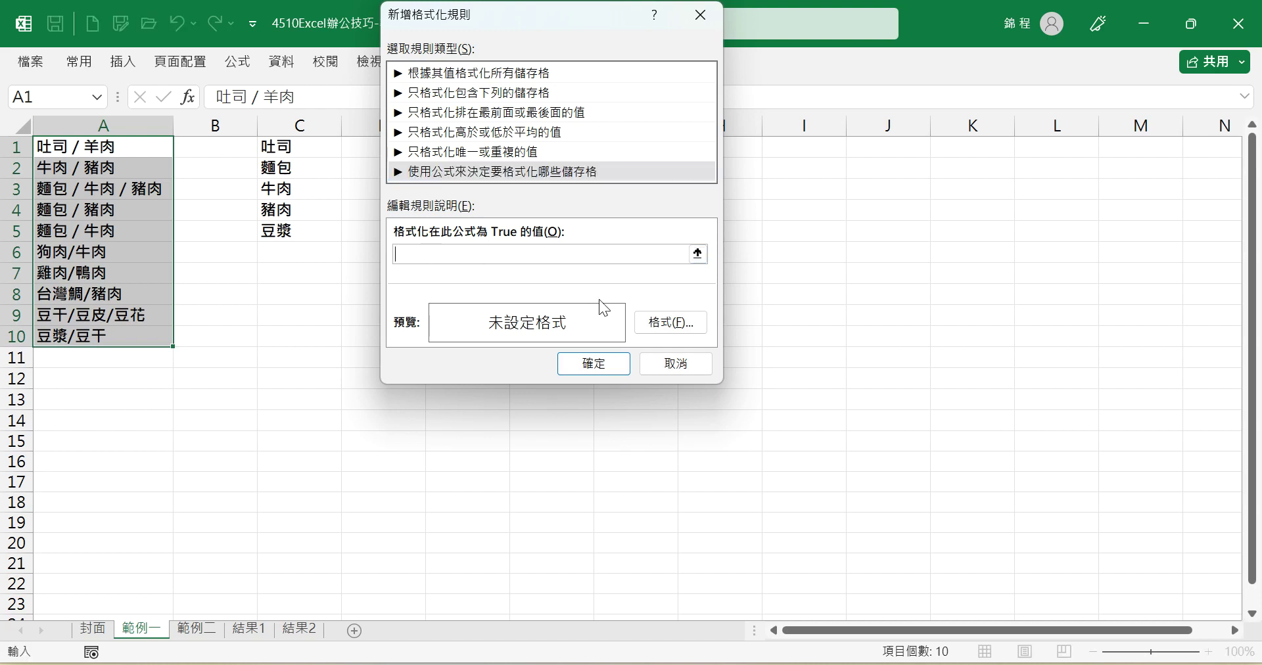
type("=SUM(--(ISNUMBER(")
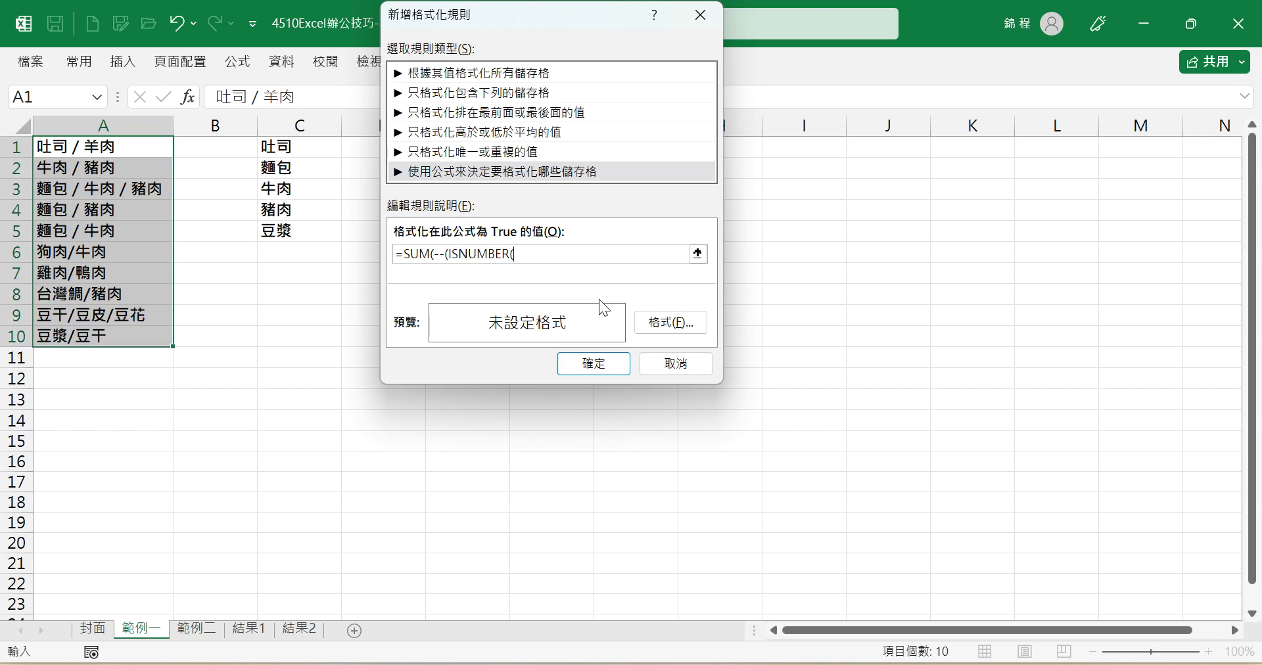
type("FIND(")
left_click_drag(282, 169, 291, 187)
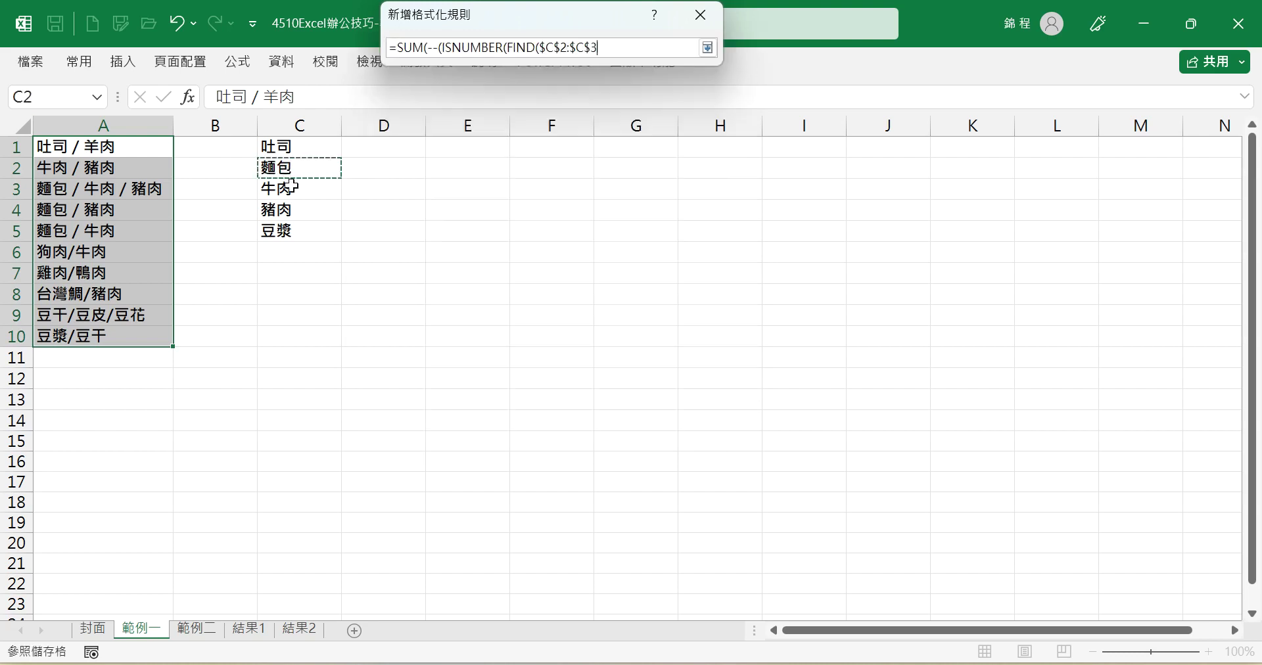
left_click_drag(283, 145, 325, 231)
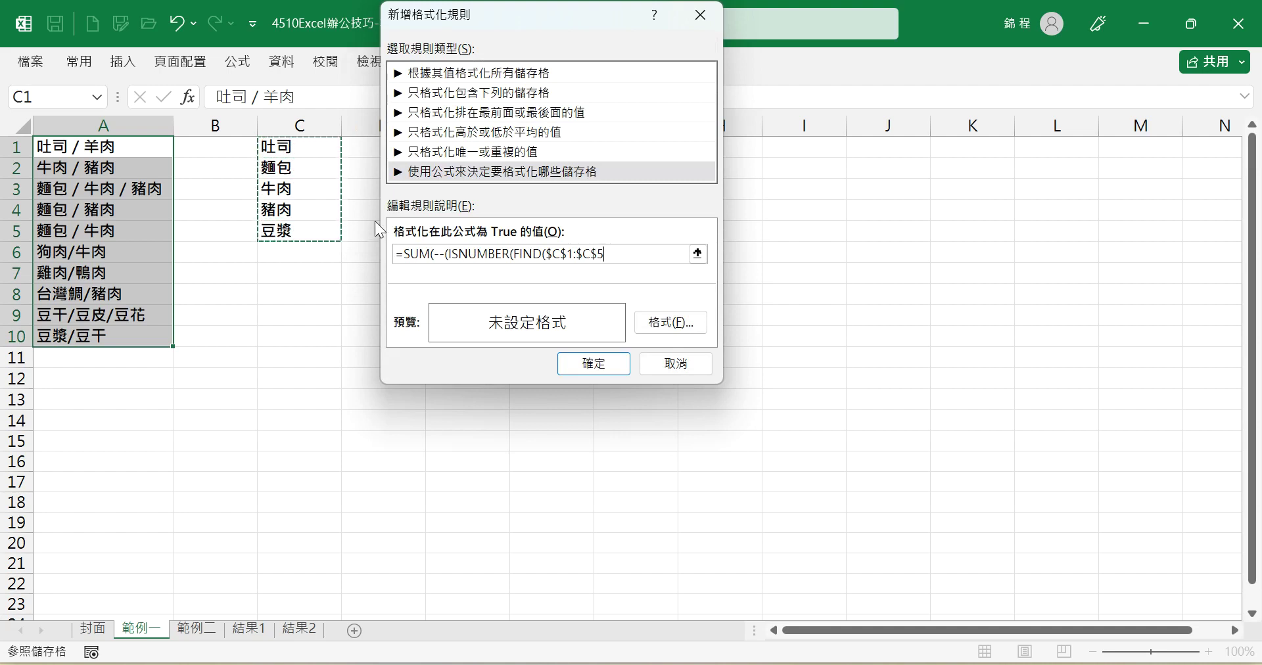
type(",")
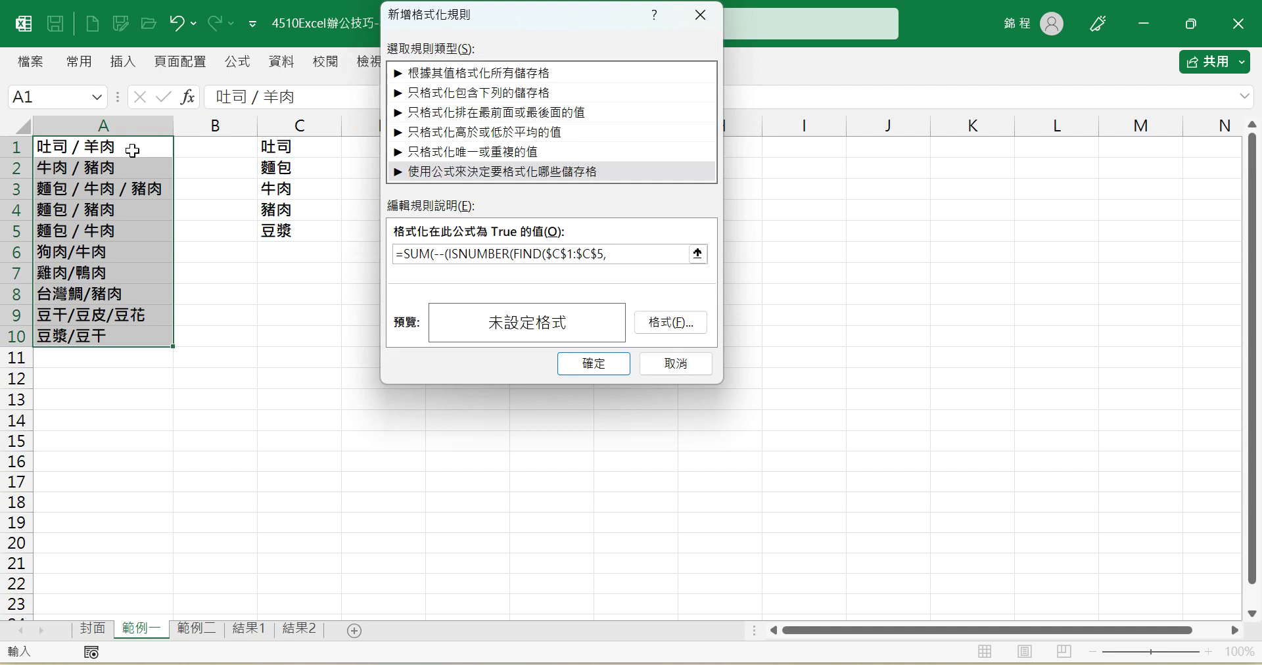
left_click(132, 150)
key("F4")
key("F4")
key("F4")
type(",1))))")
- Give the formula rule a red background fill and apply it to A1:A10
left_click(655, 322)
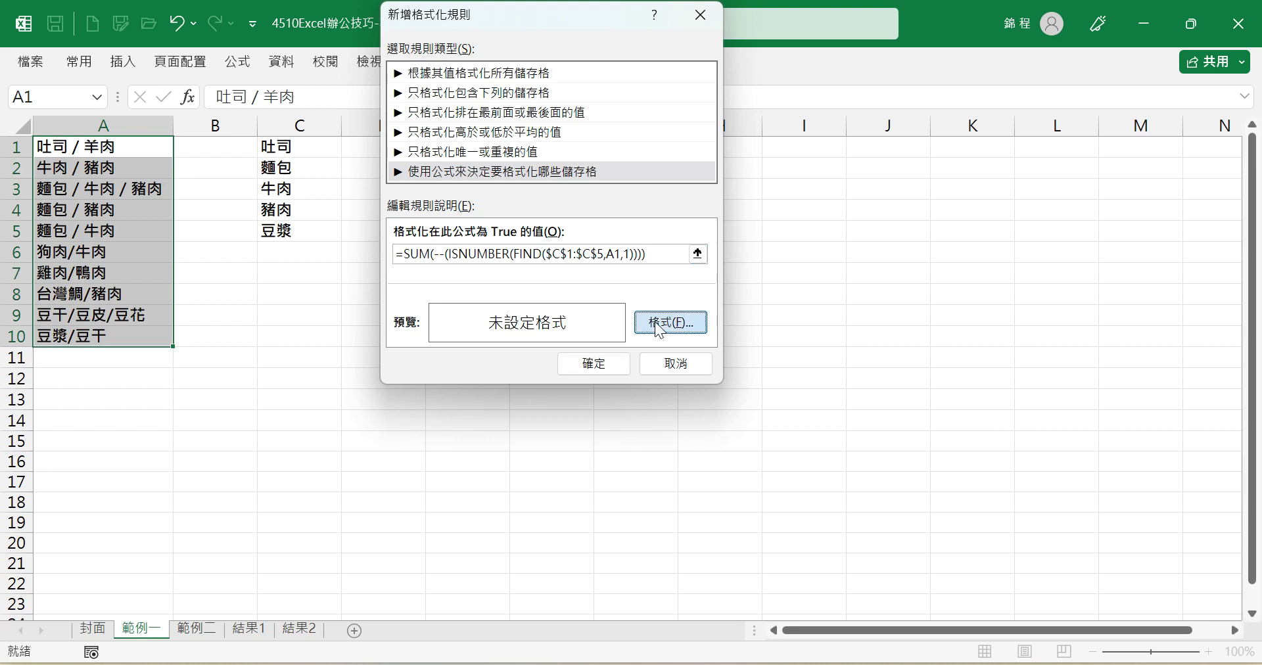
left_click(416, 238)
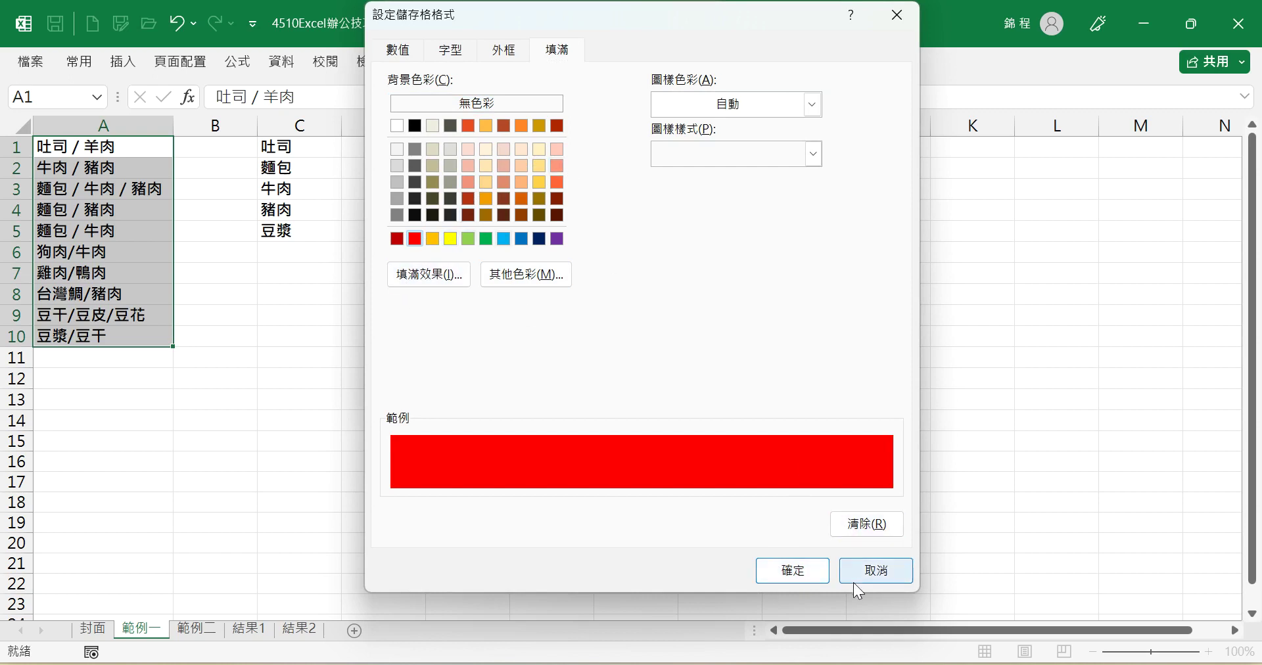
left_click(774, 563)
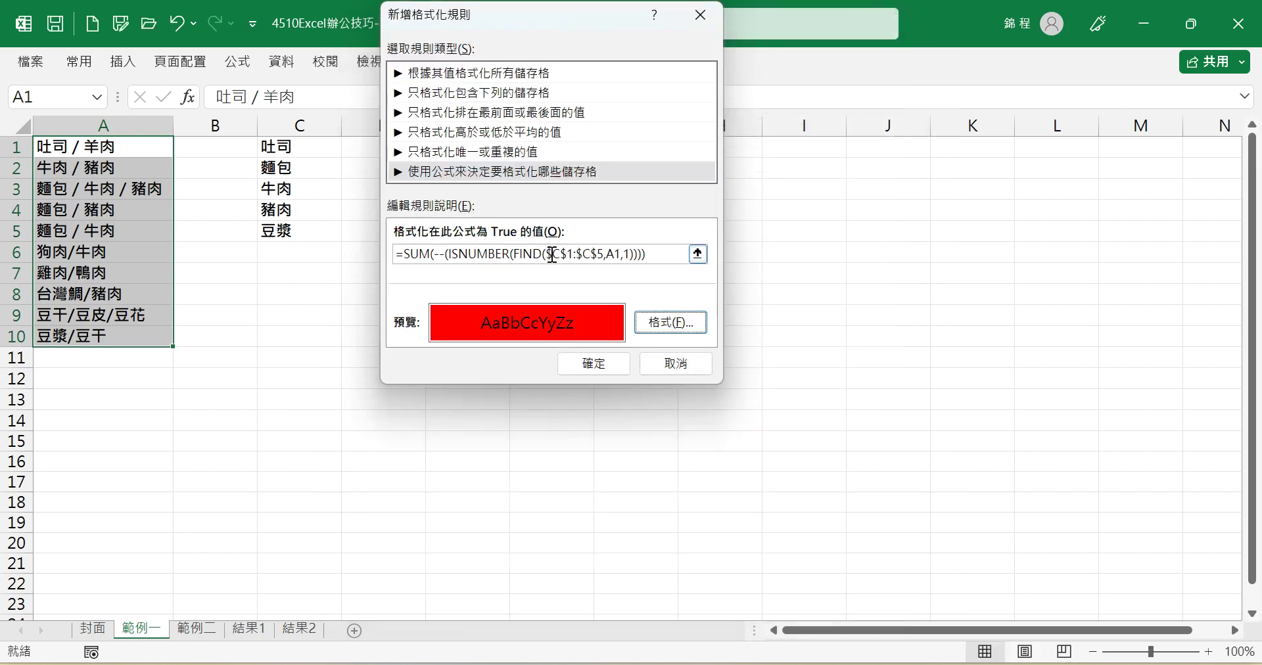
left_click(593, 362)
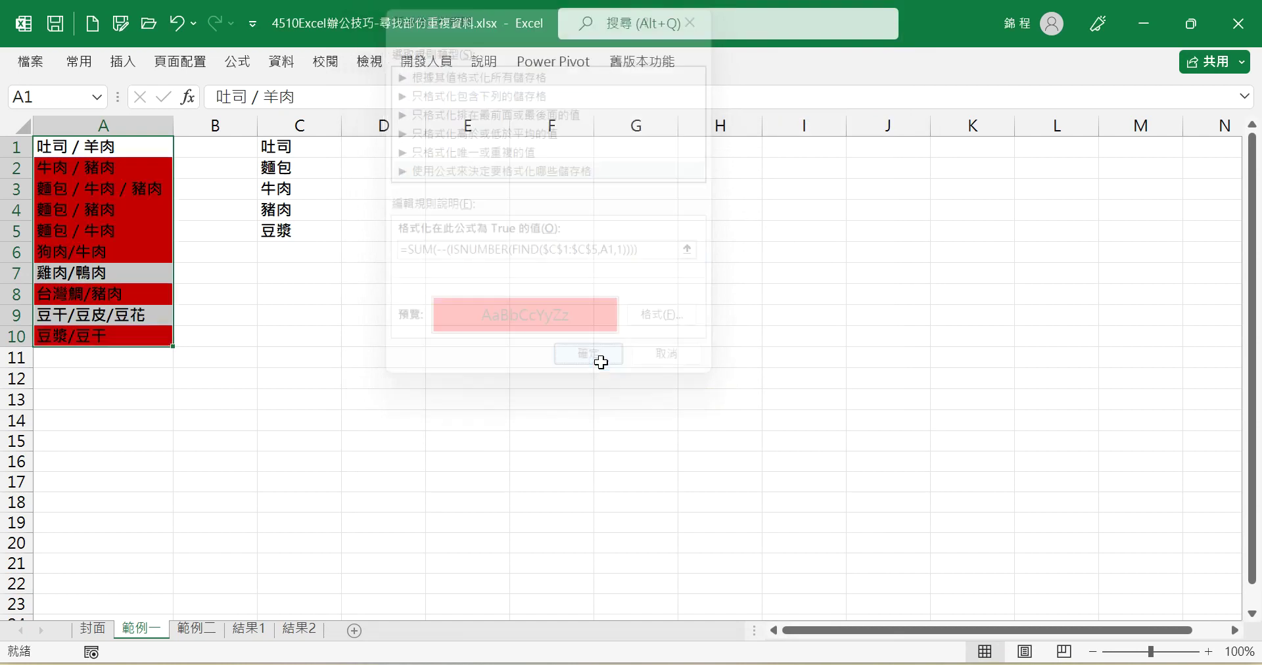
- Remove the trailing space after 吐司 in cell C1 so that A1 can match the rule
left_click(123, 147)
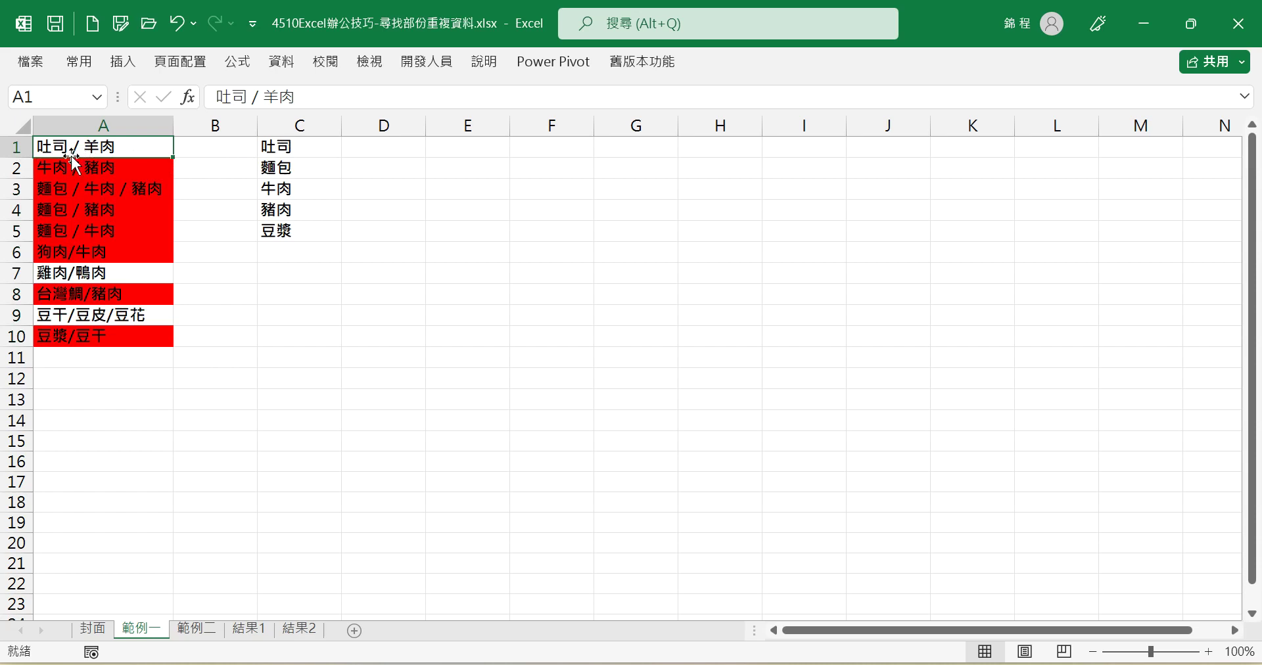
left_click(266, 145)
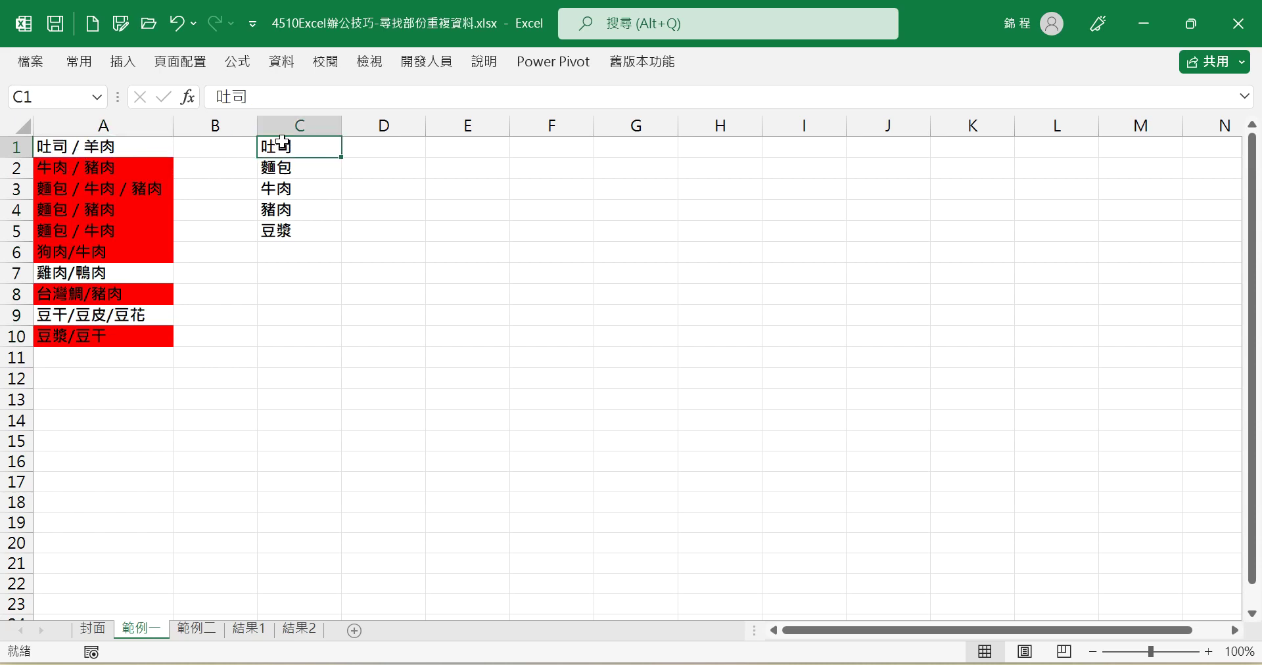
left_click(263, 96)
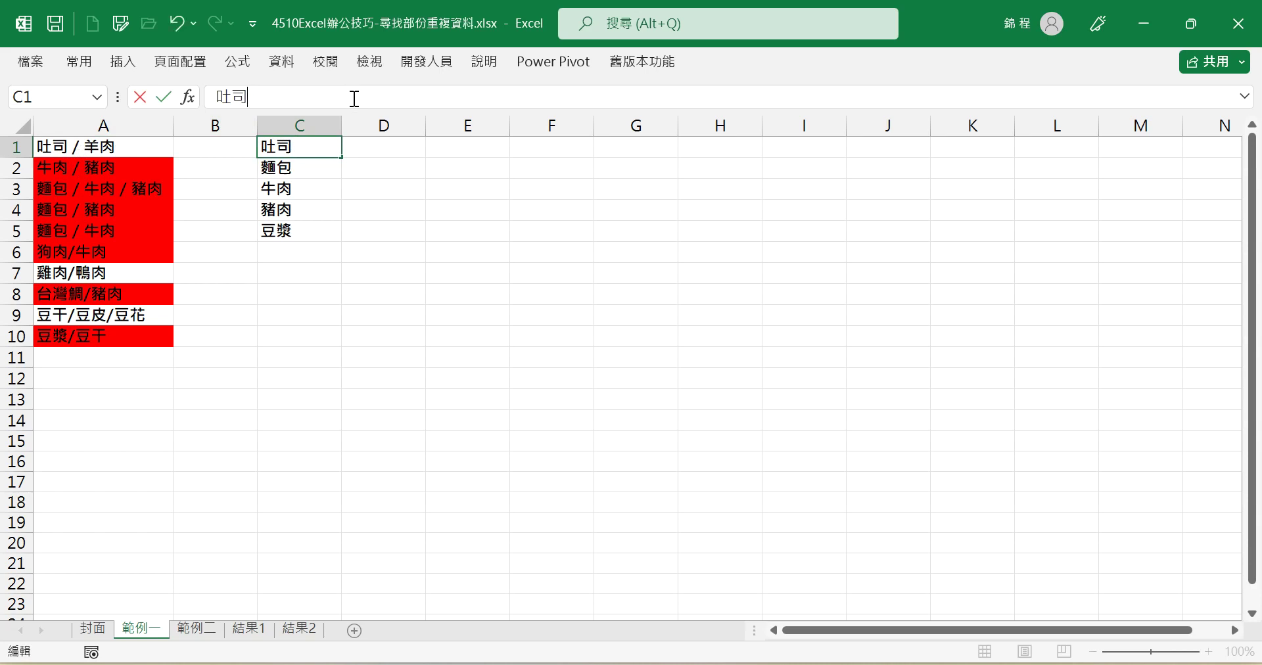
key("Tab")
left_click(312, 145)
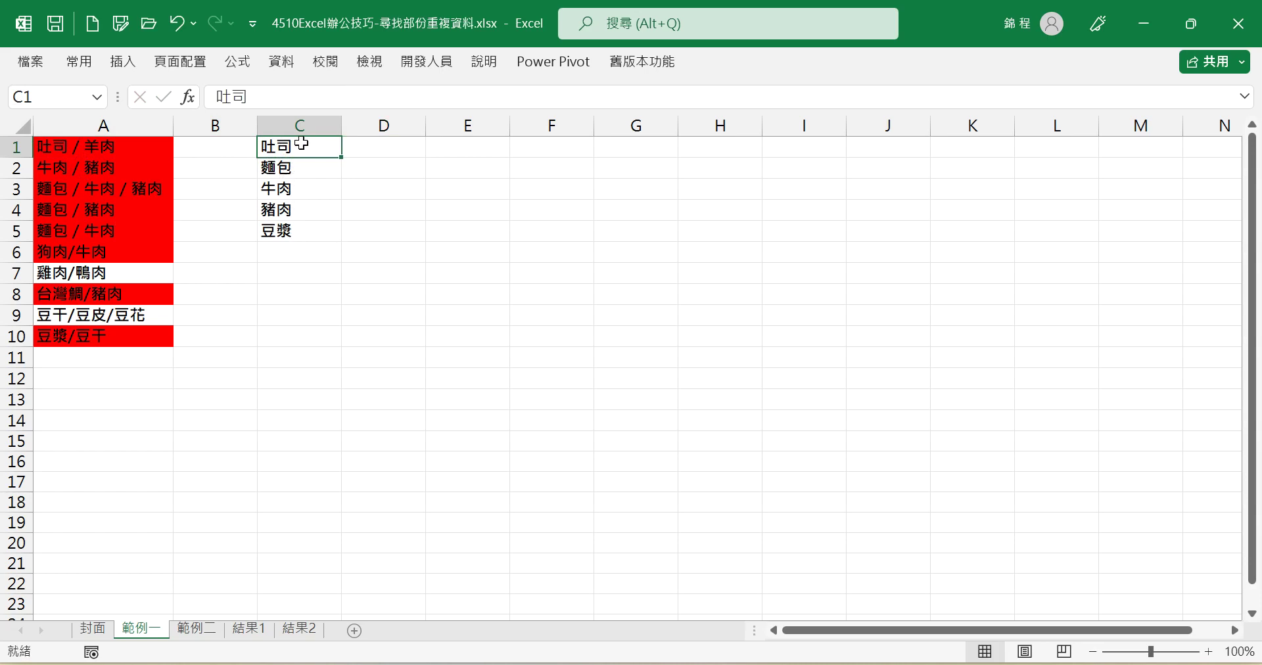
- Check the keyword entries in C2 and C3 for stray trailing spaces and tidy the end of 麵包 in C2
left_click(301, 168)
left_click(264, 96)
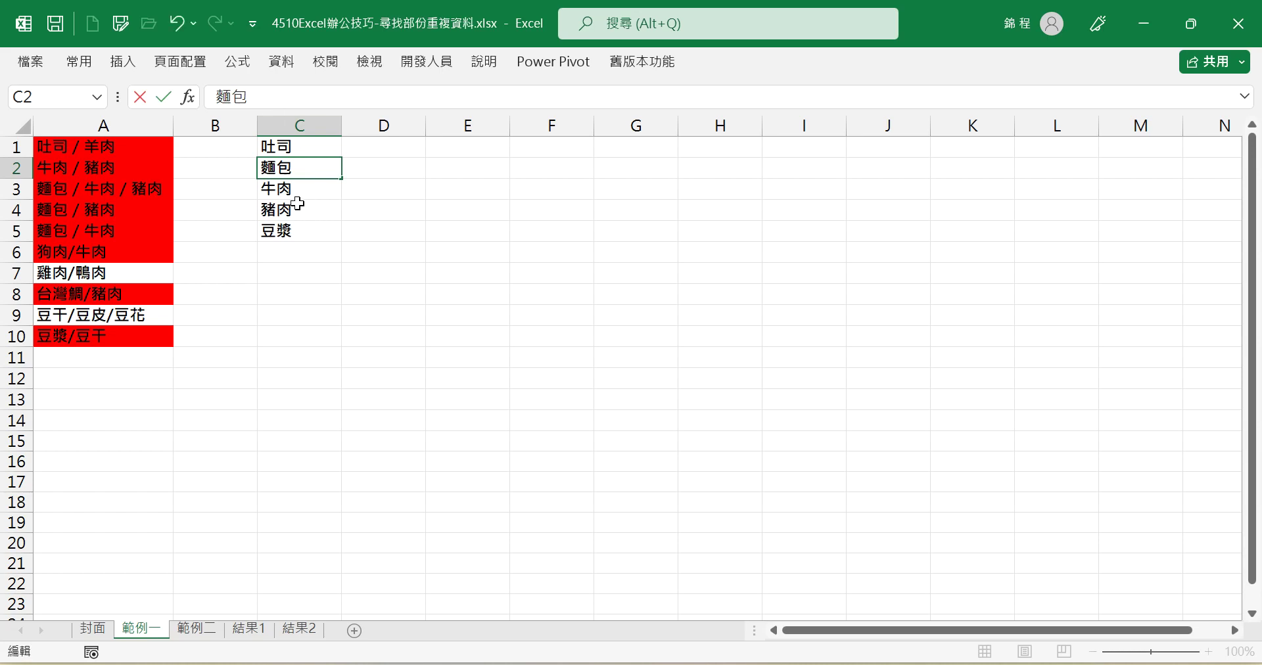
left_click_drag(276, 209, 282, 189)
left_click(293, 189)
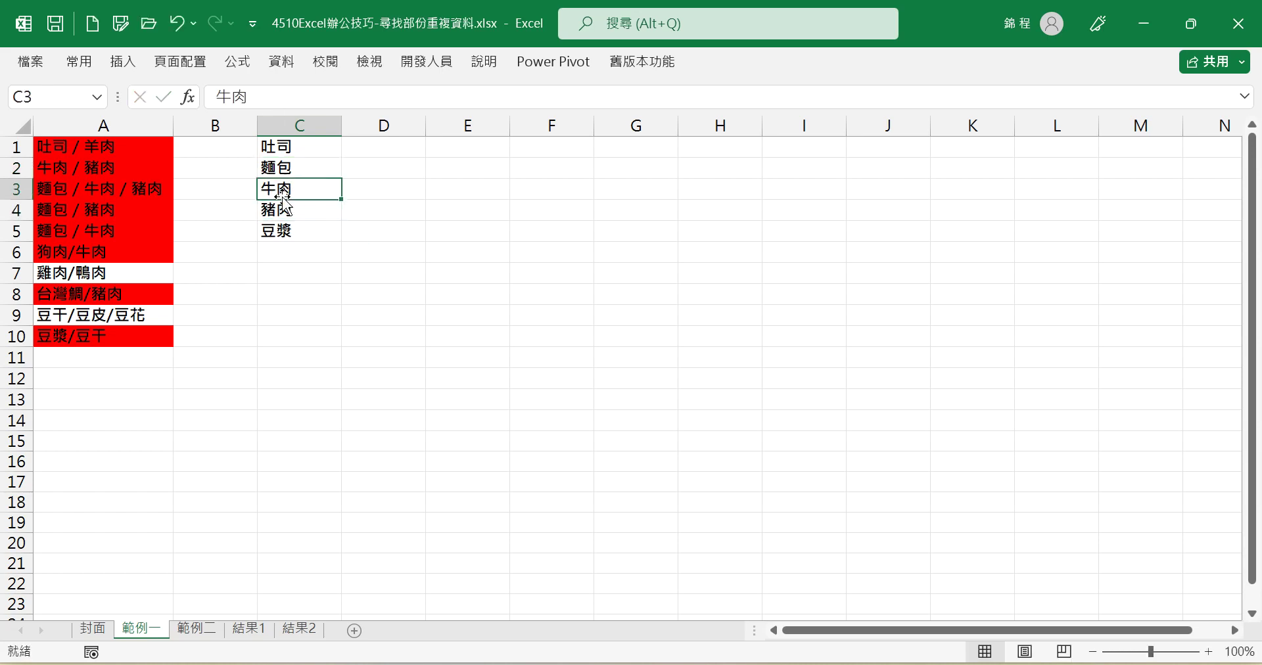
left_click(293, 168)
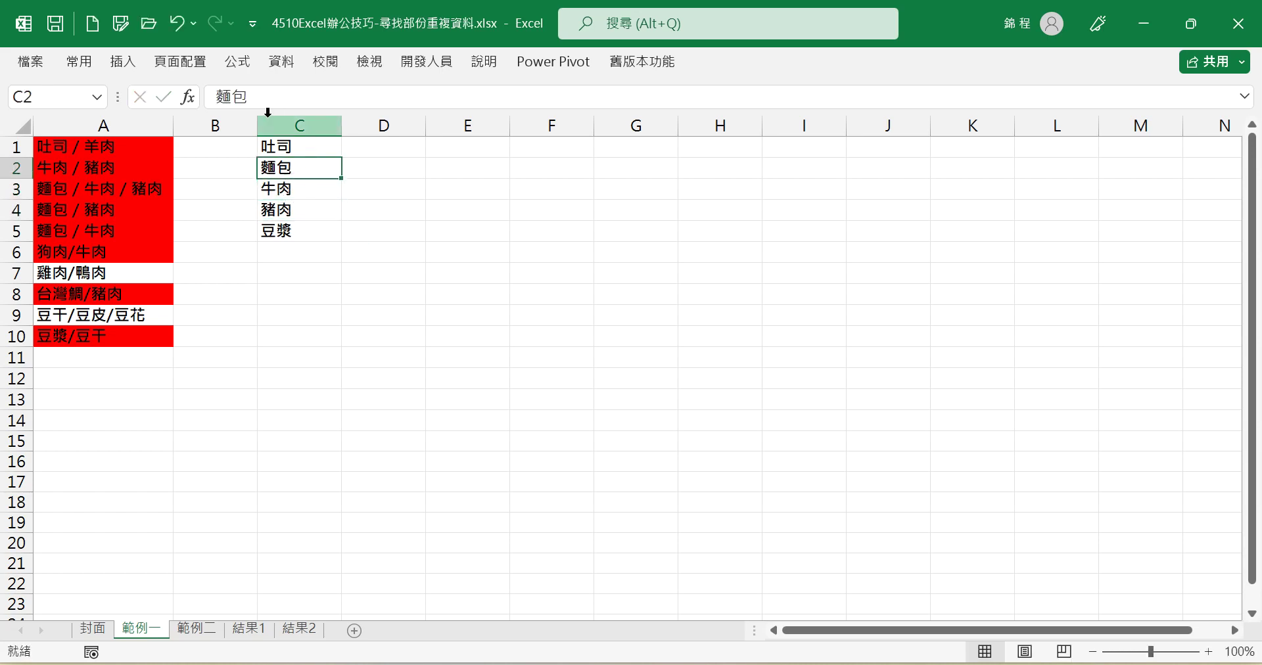
left_click(261, 96)
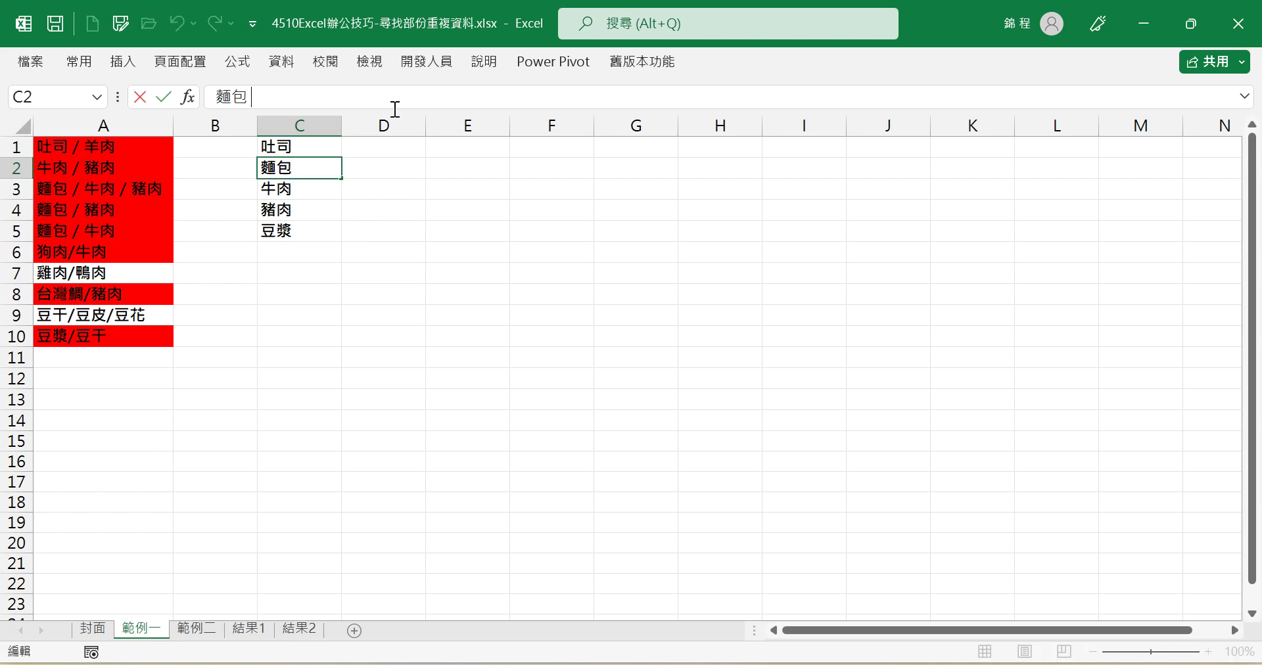
key("Tab")
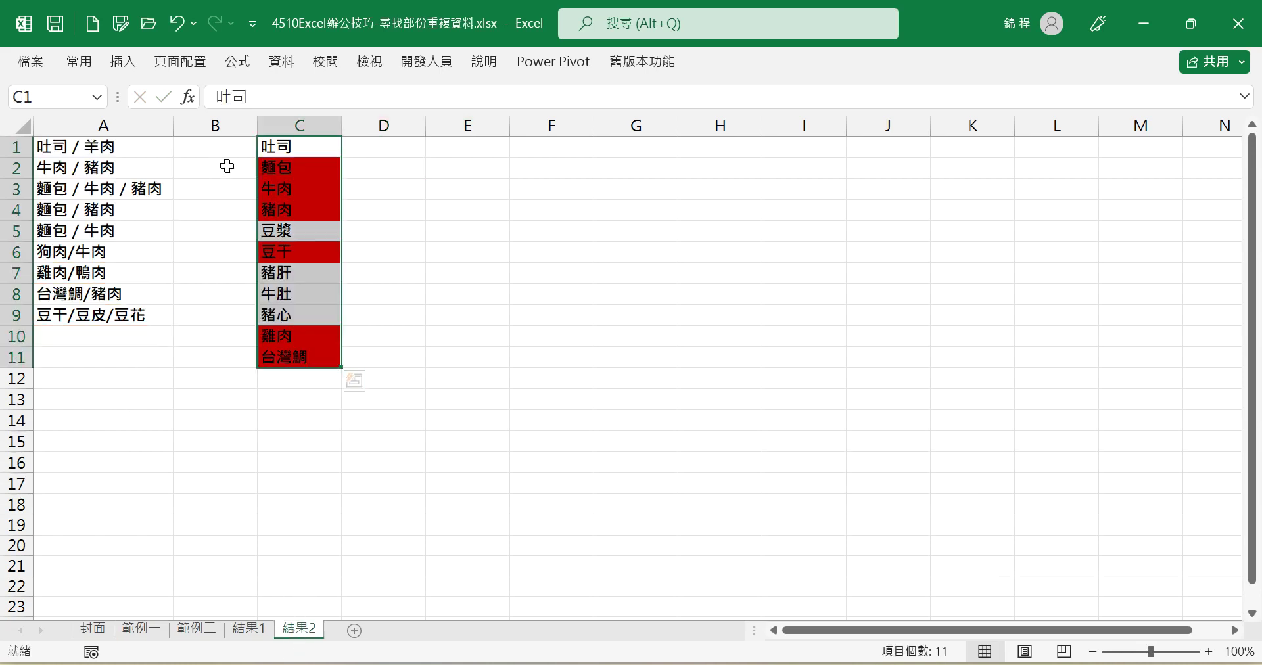
- On sheet 範例二, start a new conditional formatting rule for C1:C11 that uses a formula to determine which cells to format
left_click(287, 170)
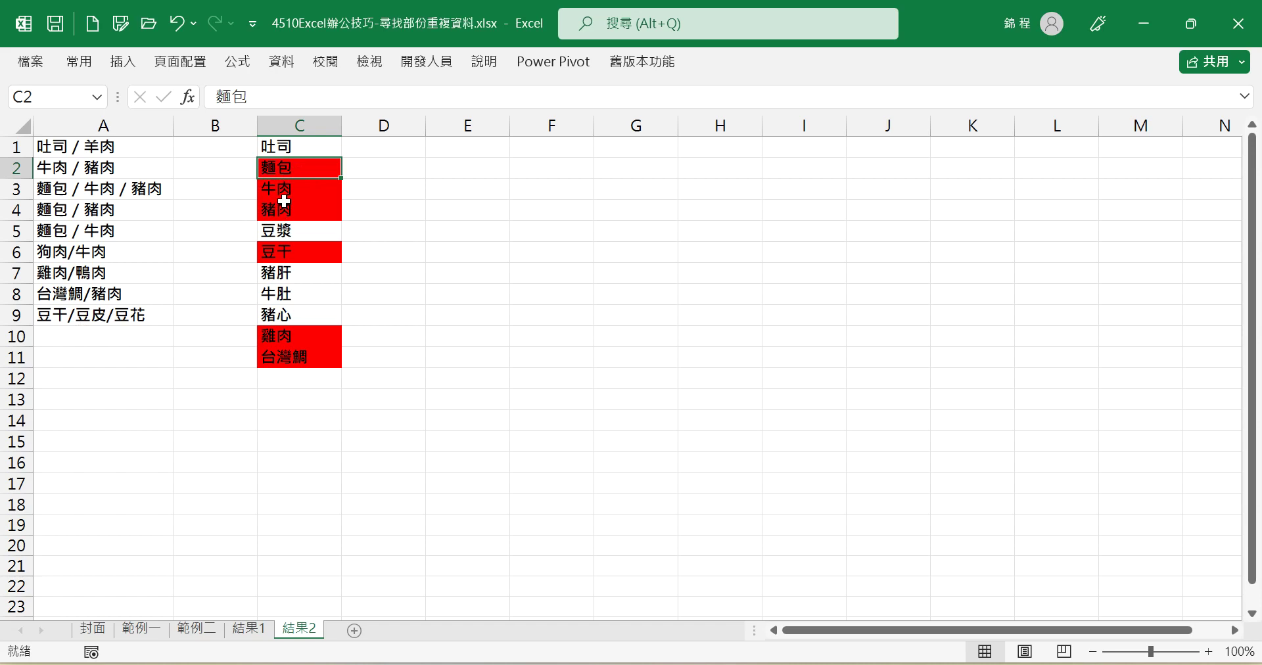
left_click(200, 633)
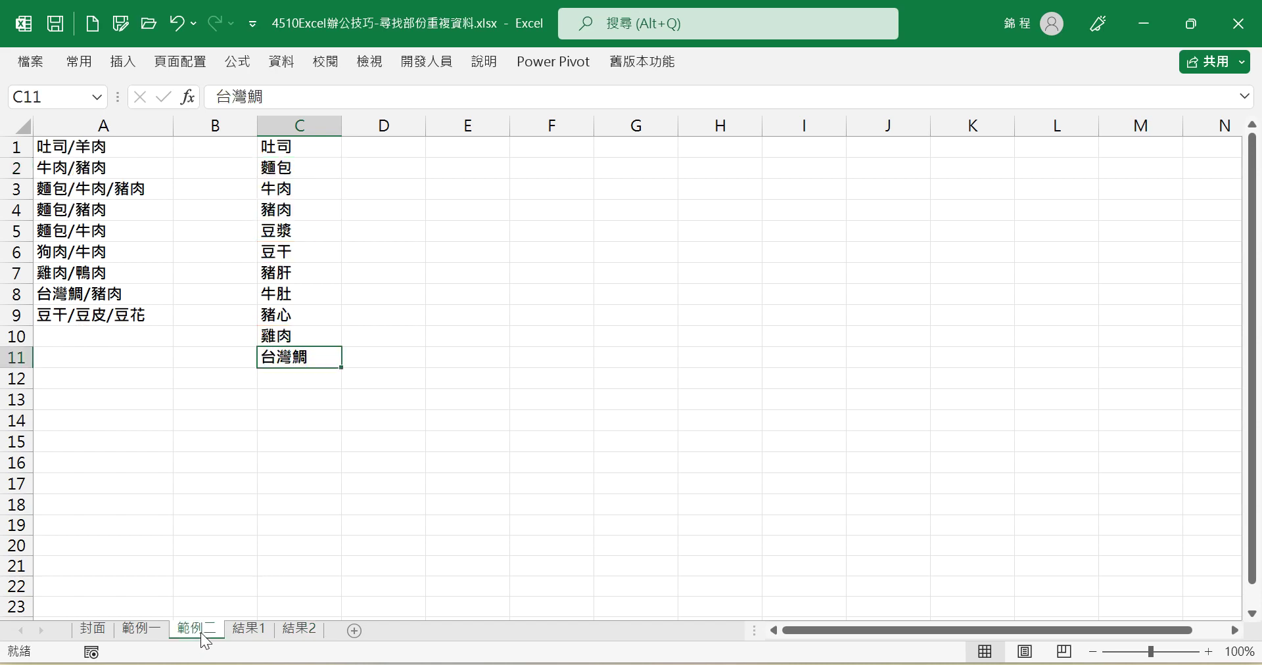
left_click(312, 146)
left_click_drag(312, 145, 306, 355)
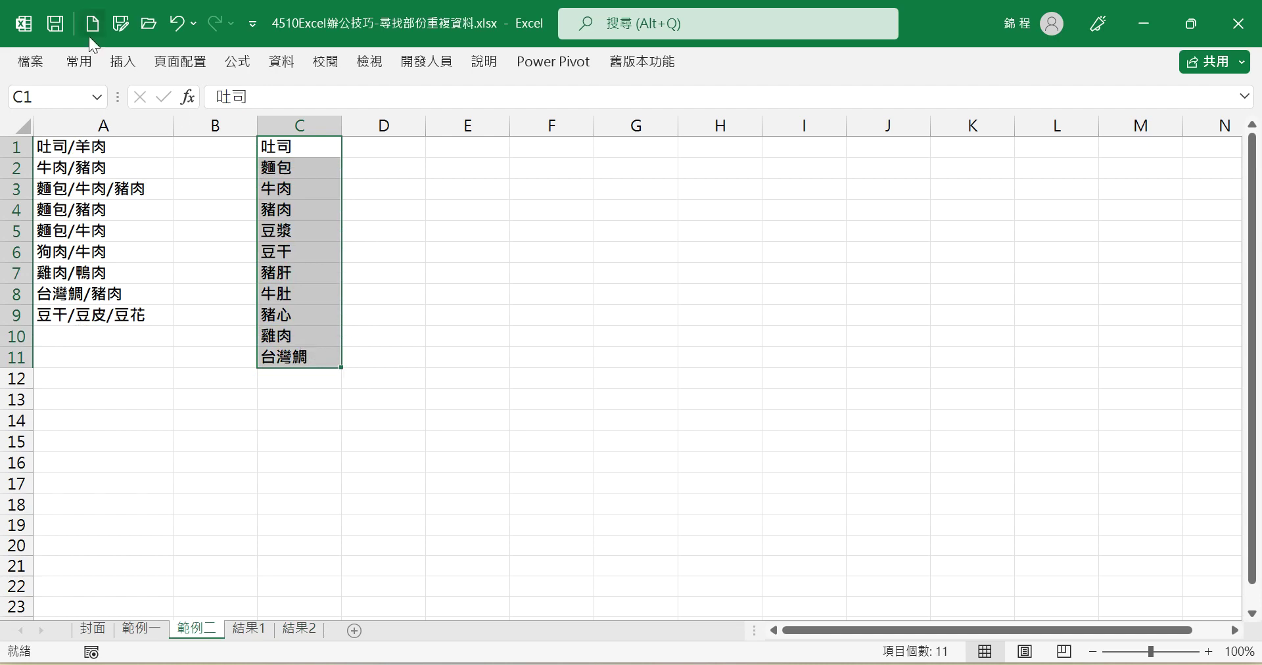
left_click(79, 63)
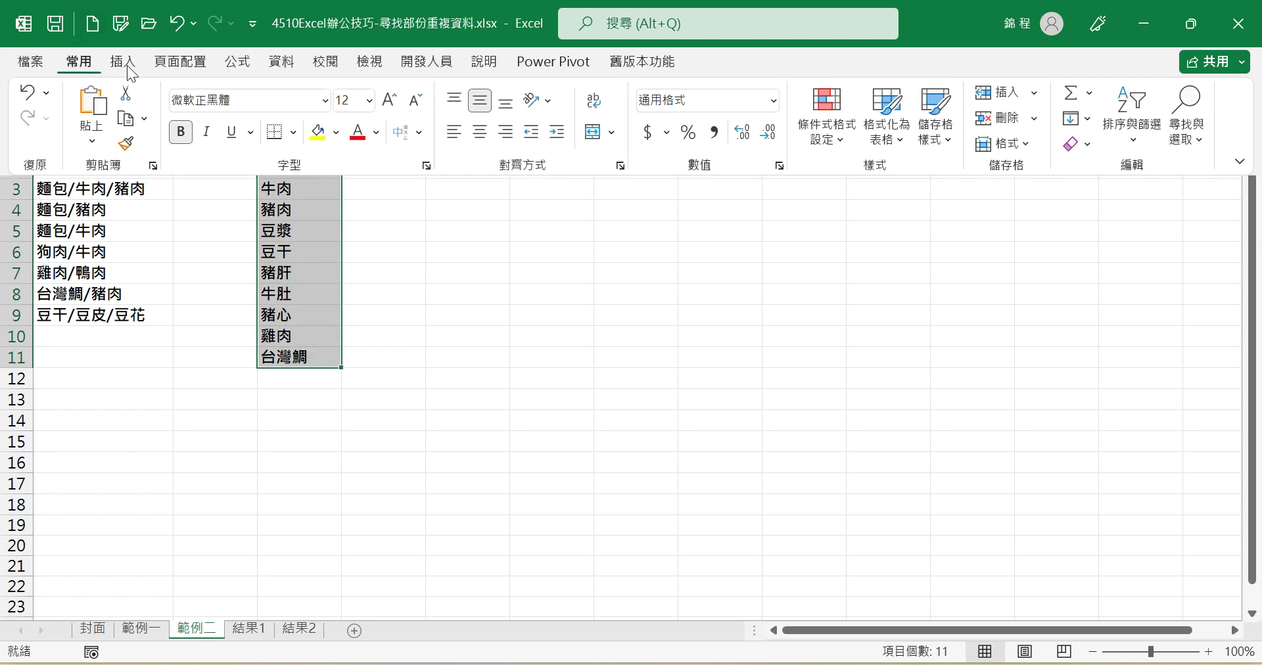
left_click(824, 142)
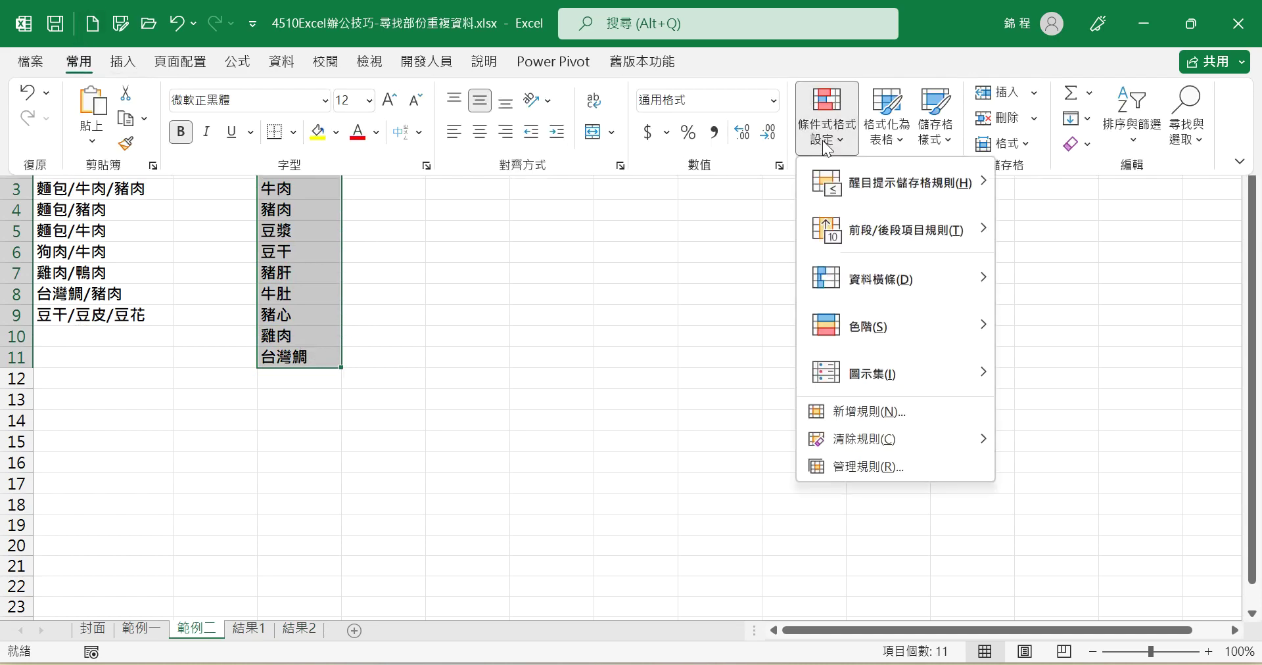
left_click(874, 411)
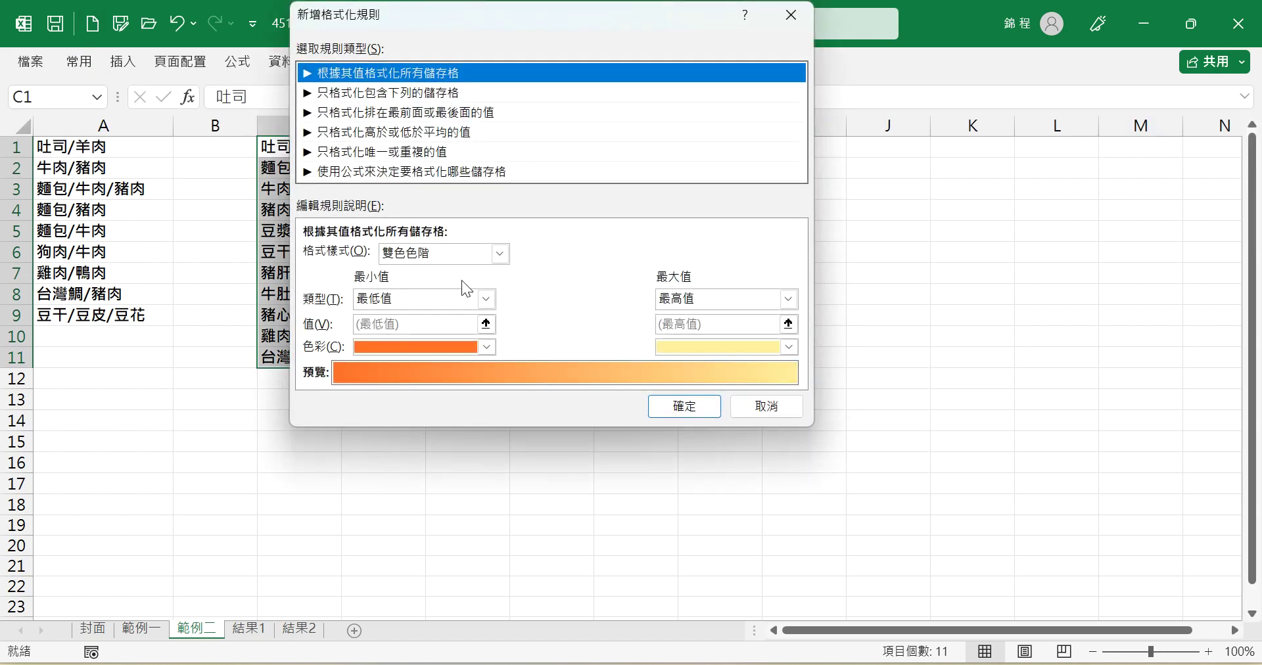
left_click(404, 173)
left_click_drag(492, 17, 655, 77)
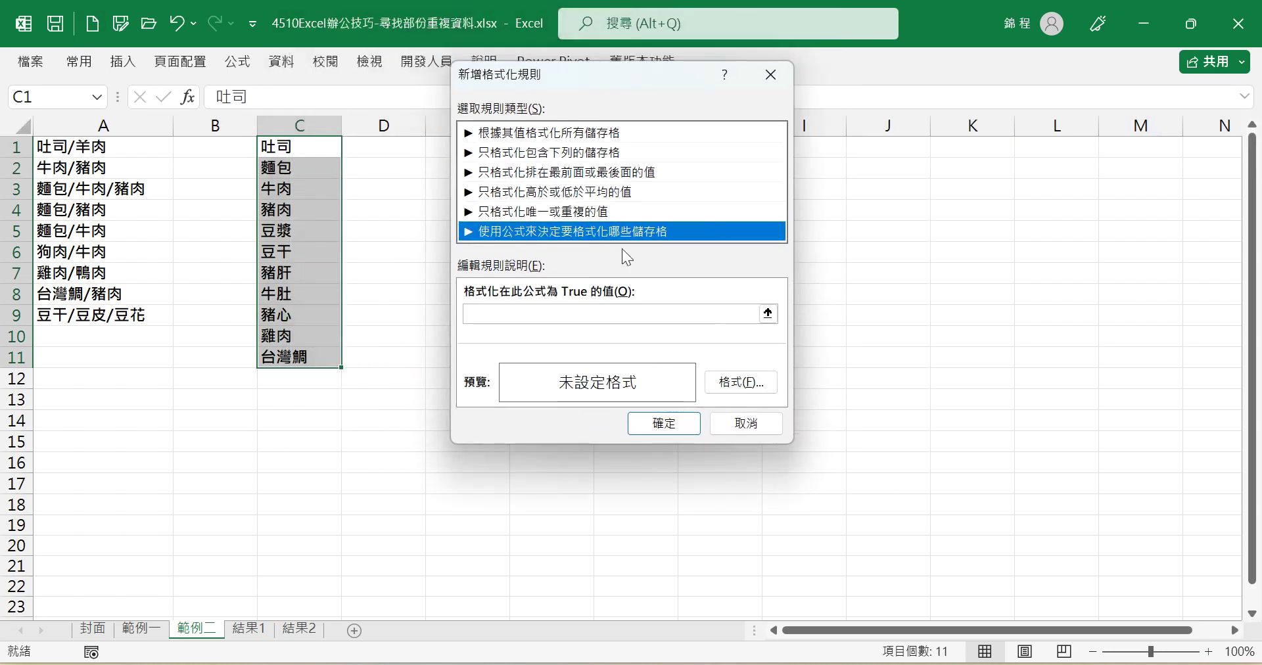
- Begin the rule formula with =SUM(--(ISNUMBER(FIND(C1, using C1 as a fully relative reference
left_click(550, 314)
type("=SUM")
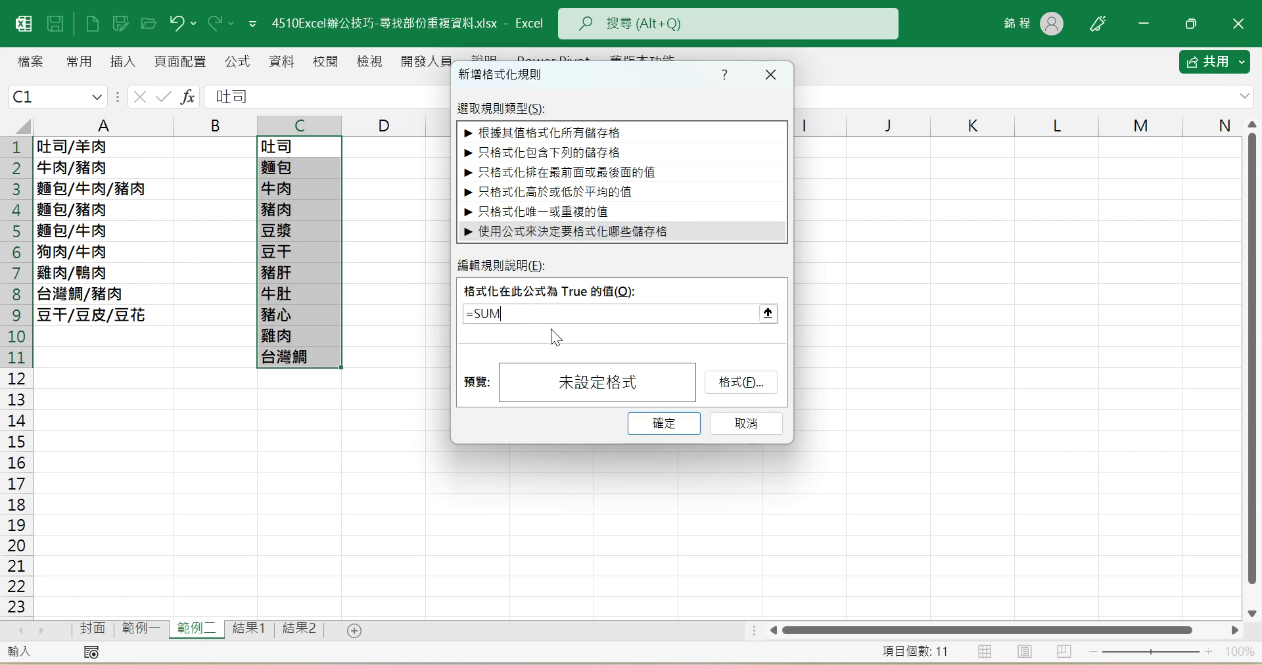
type("(--(ISNUMBER(FIND(")
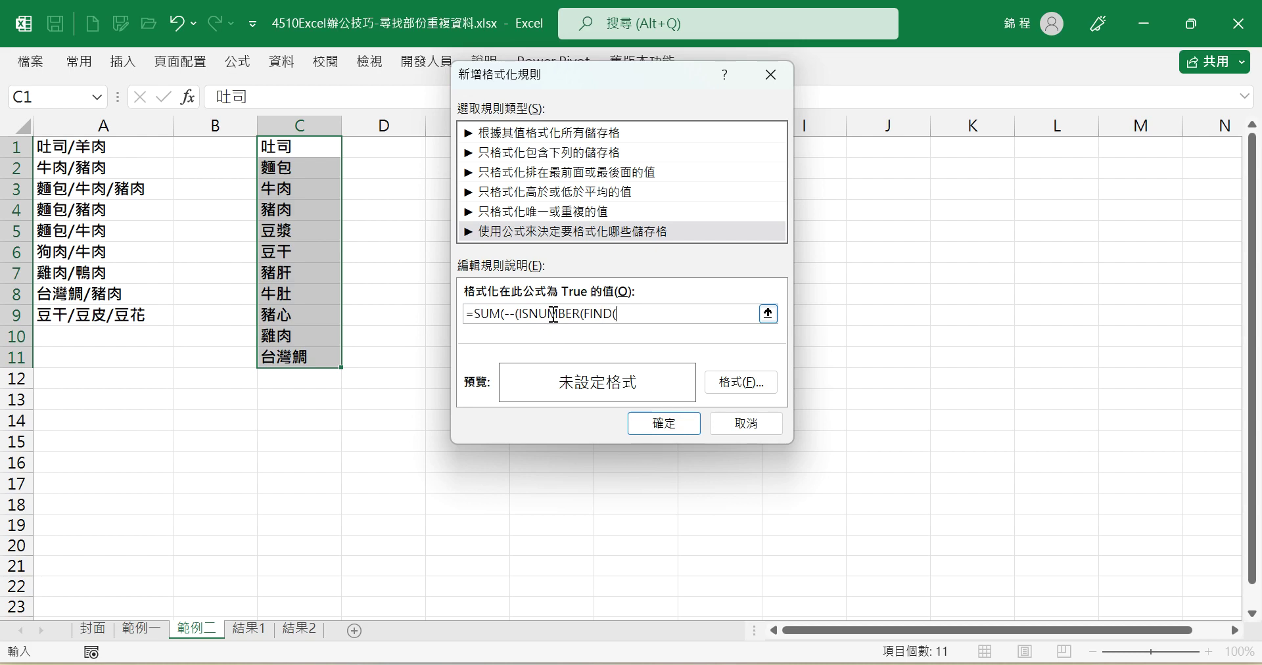
left_click(293, 149)
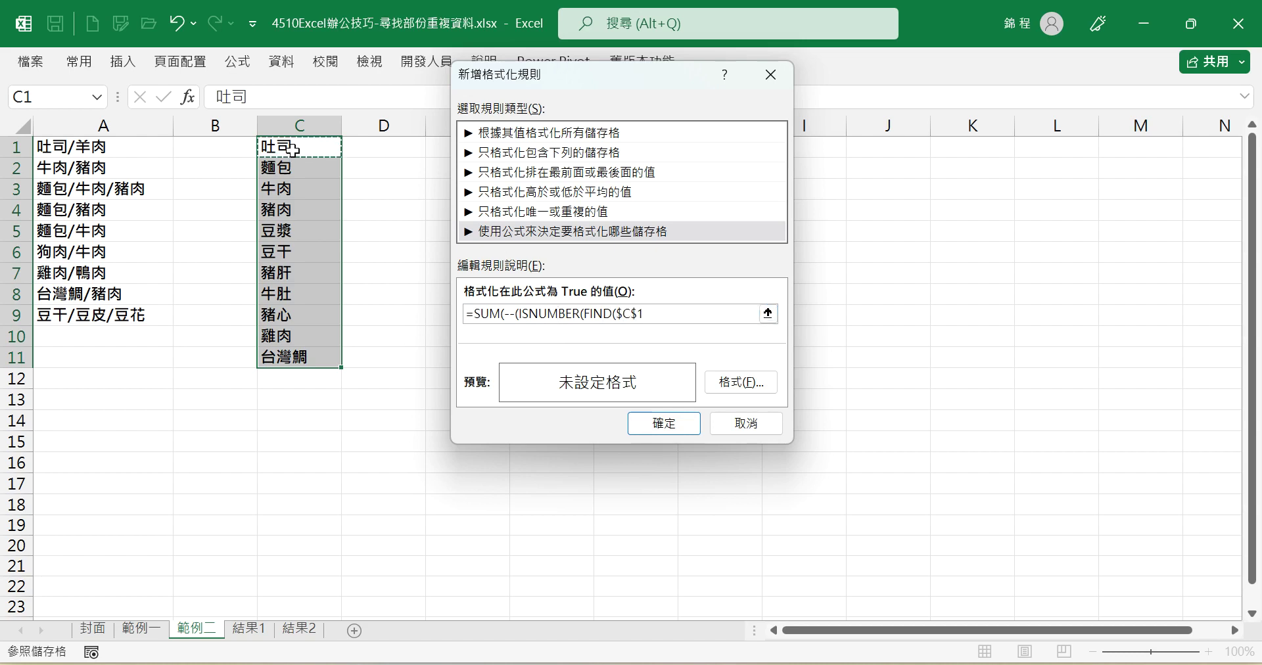
key("F4")
key("F4")
key("F4")
type(",")
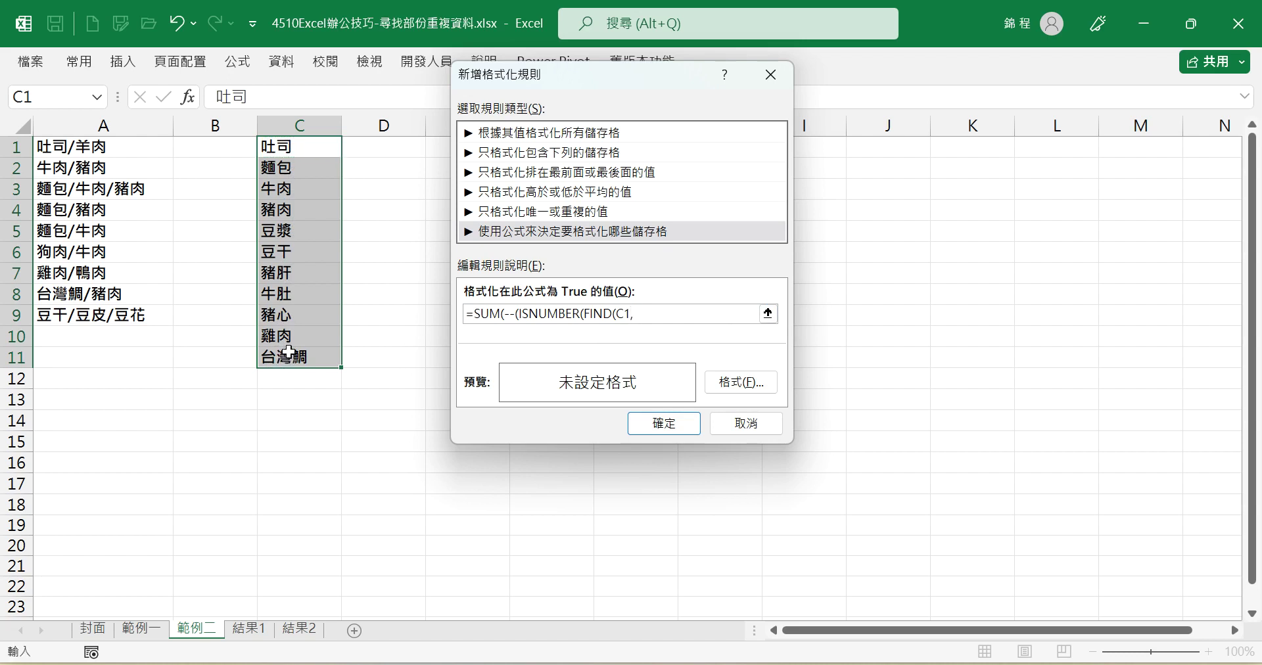
- Complete the rule formula with the search range $A$1:$A$100, start position 1 and the closing parentheses
left_click_drag(113, 149, 113, 322)
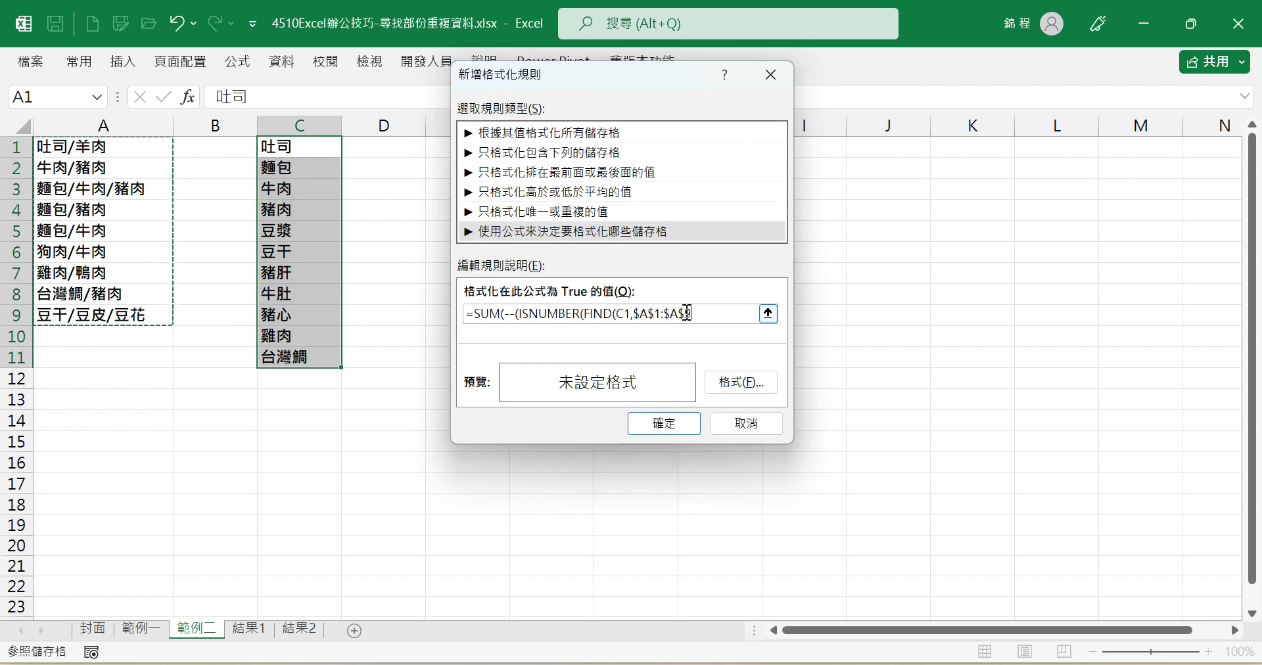
left_click_drag(685, 315, 692, 314)
type("100,1")
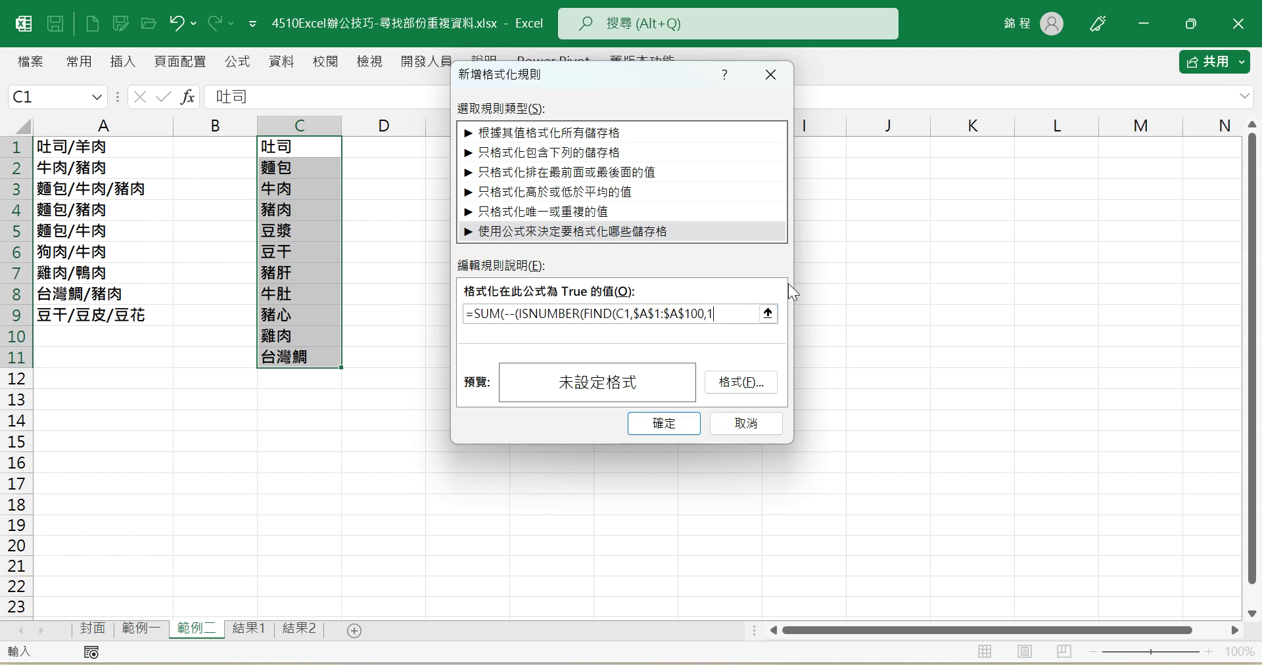
type("))))")
- Give the formula rule a red background fill and apply it to C1:C11
left_click(755, 380)
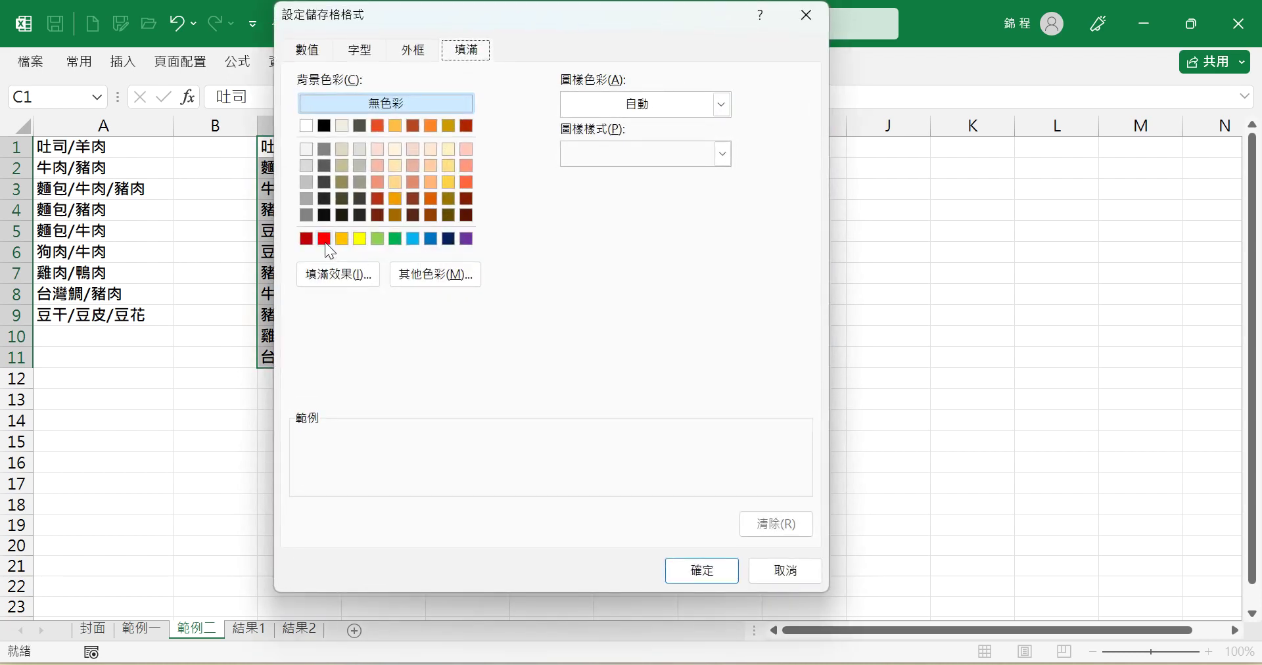
left_click(324, 241)
left_click(704, 571)
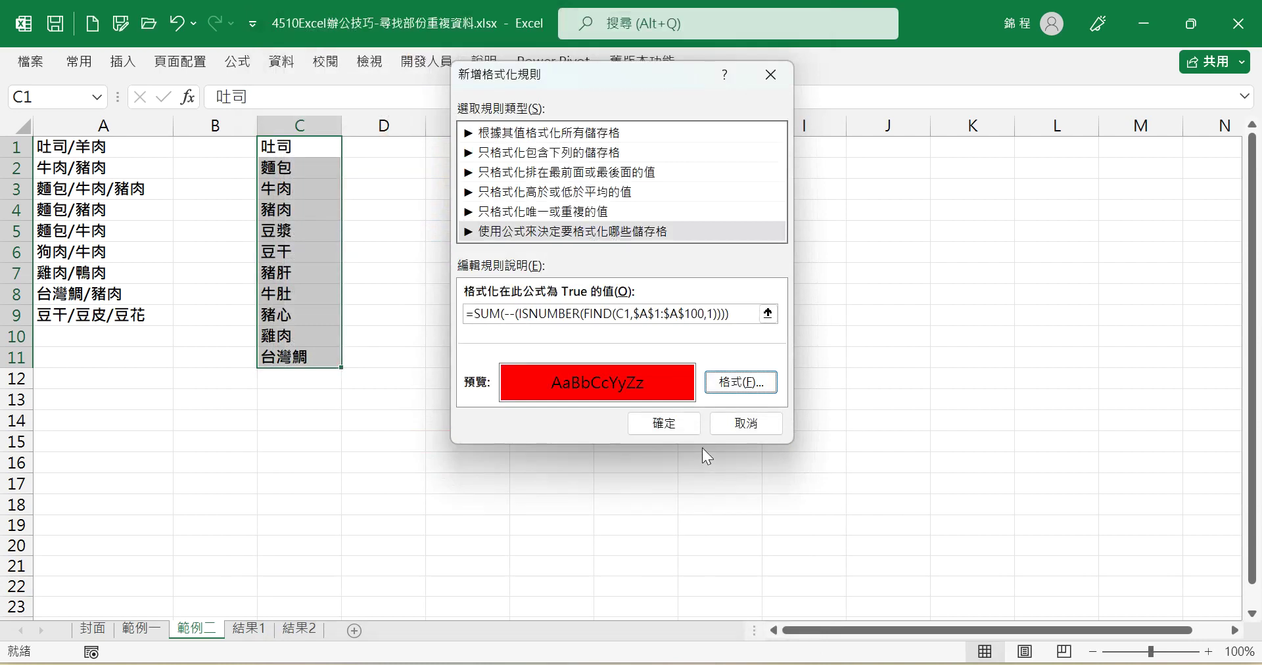
left_click(669, 421)
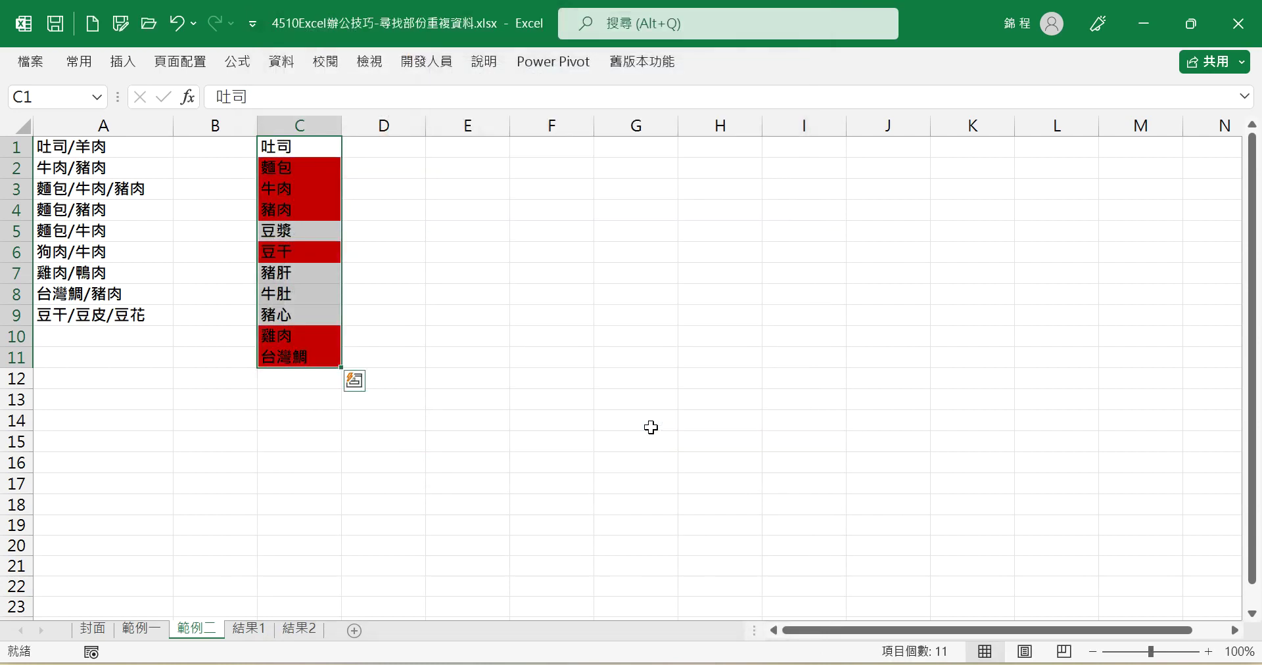
- Remove the trailing space after 吐司 in cell C1 of sheet 範例二
left_click(281, 172)
left_click(305, 150)
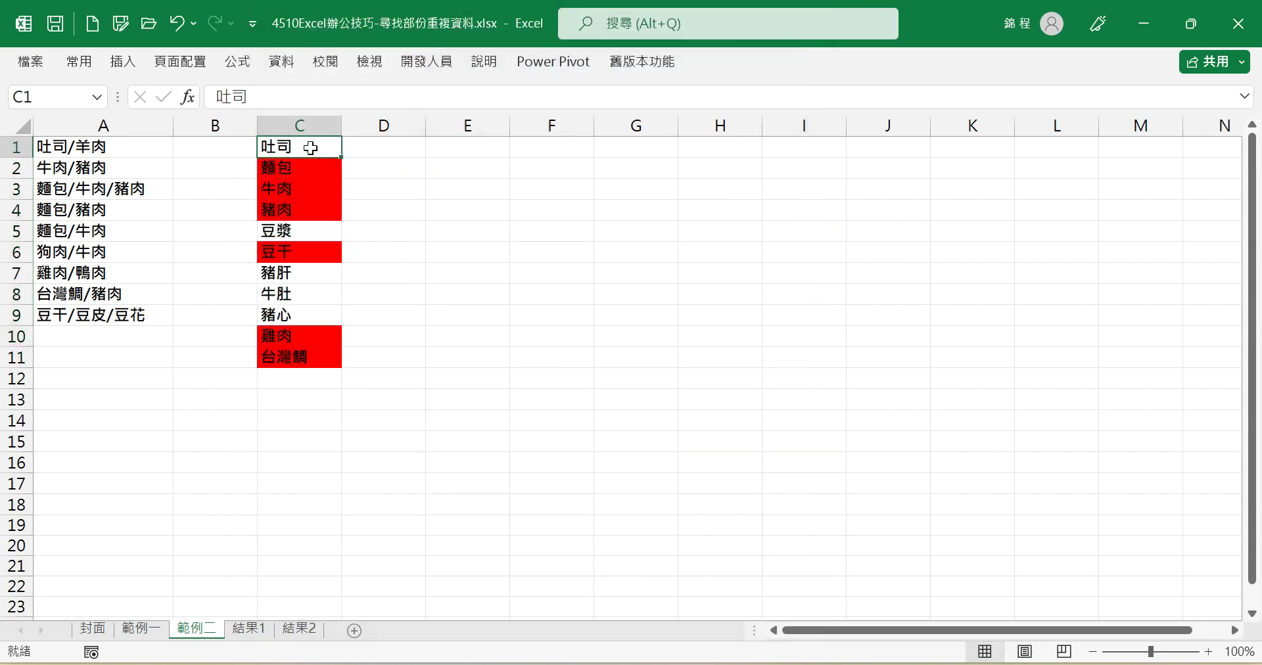
left_click(255, 96)
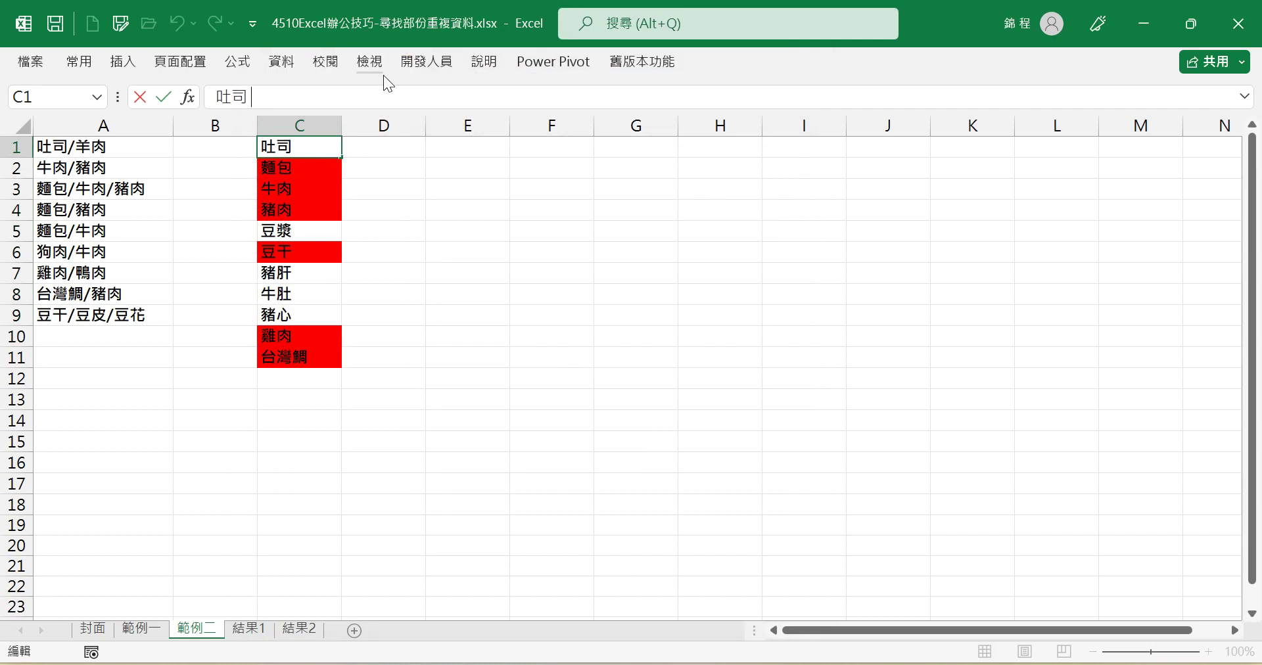
left_click(394, 148)
left_click(289, 147)
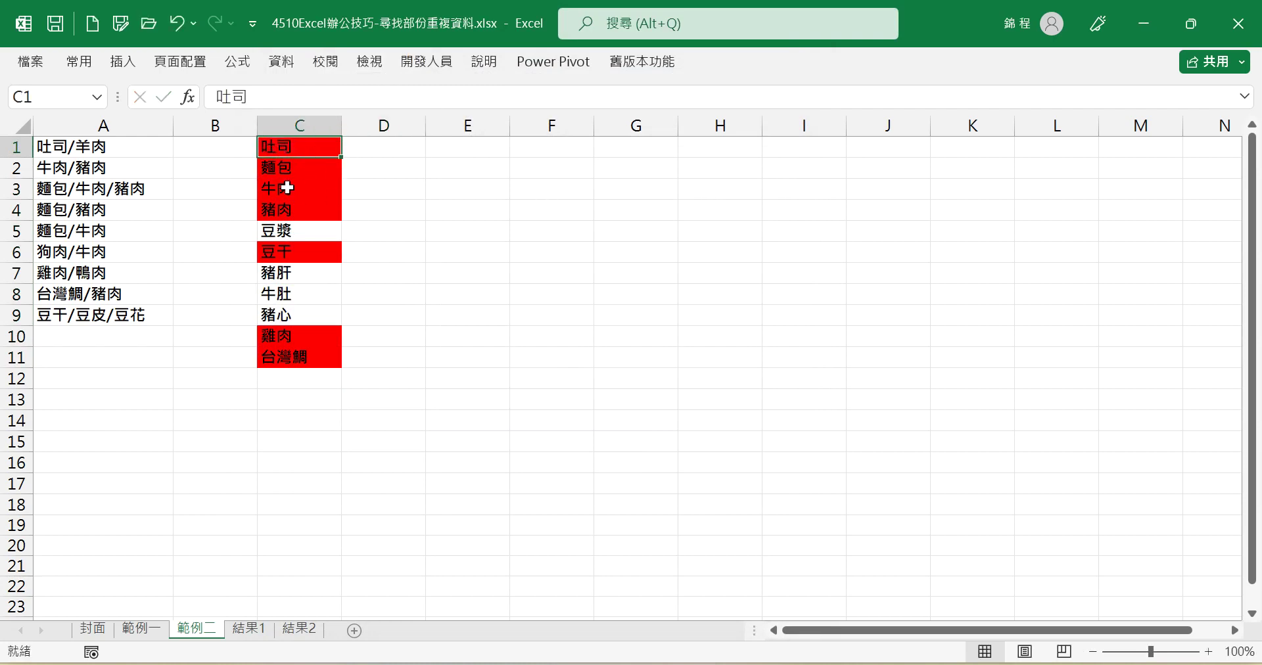